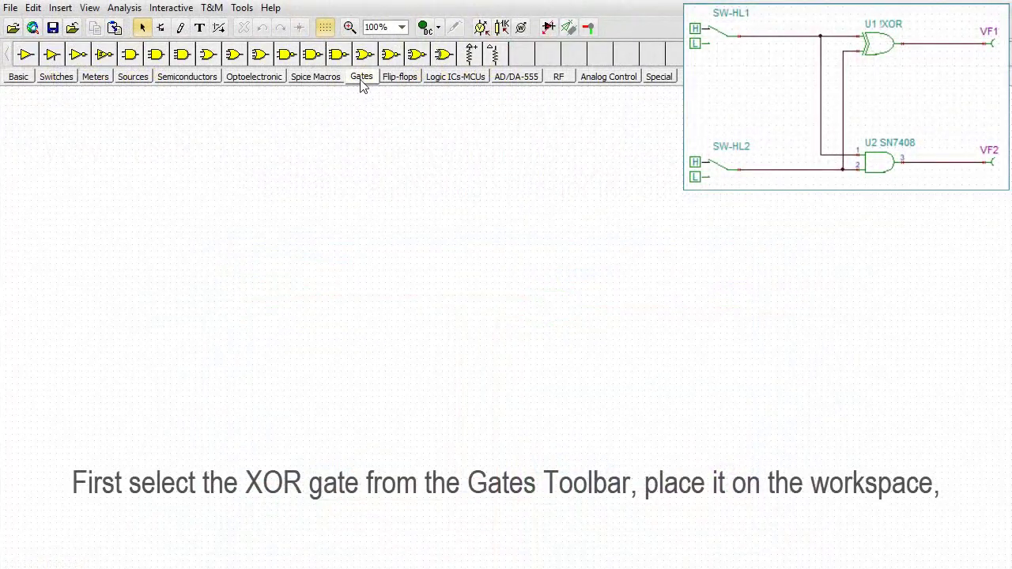
- Place an XOR gate and, below it, an AND gate on the workspace
{"action": "left_click", "coordinate": [443, 57]}
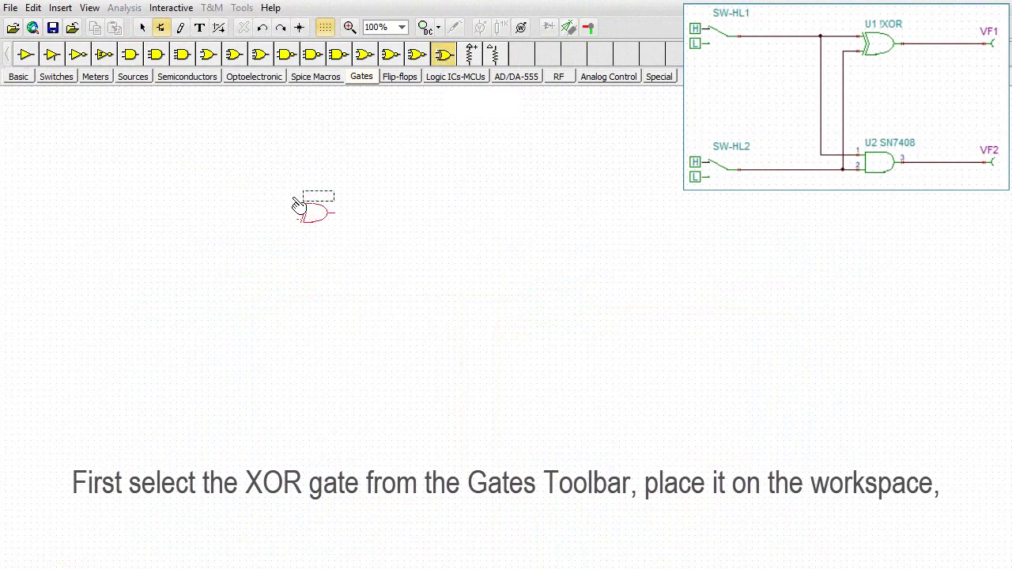
{"action": "left_click", "coordinate": [293, 198]}
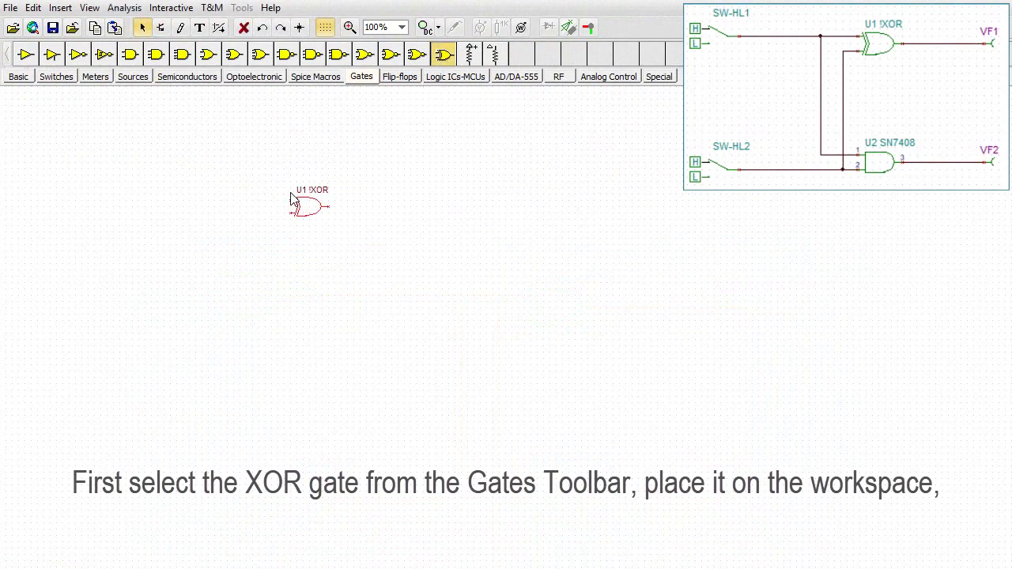
{"action": "left_click", "coordinate": [130, 61]}
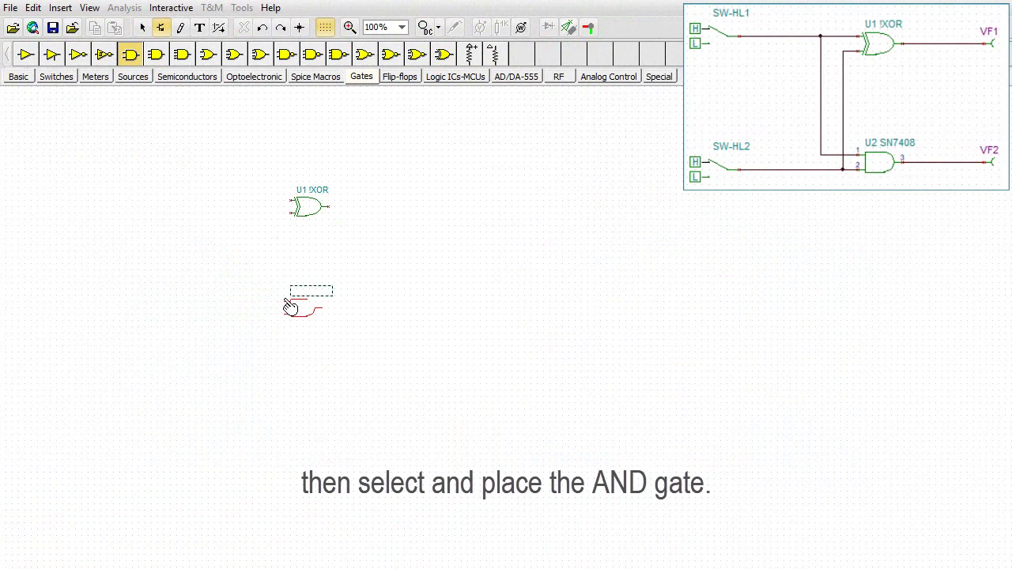
{"action": "left_click", "coordinate": [289, 307]}
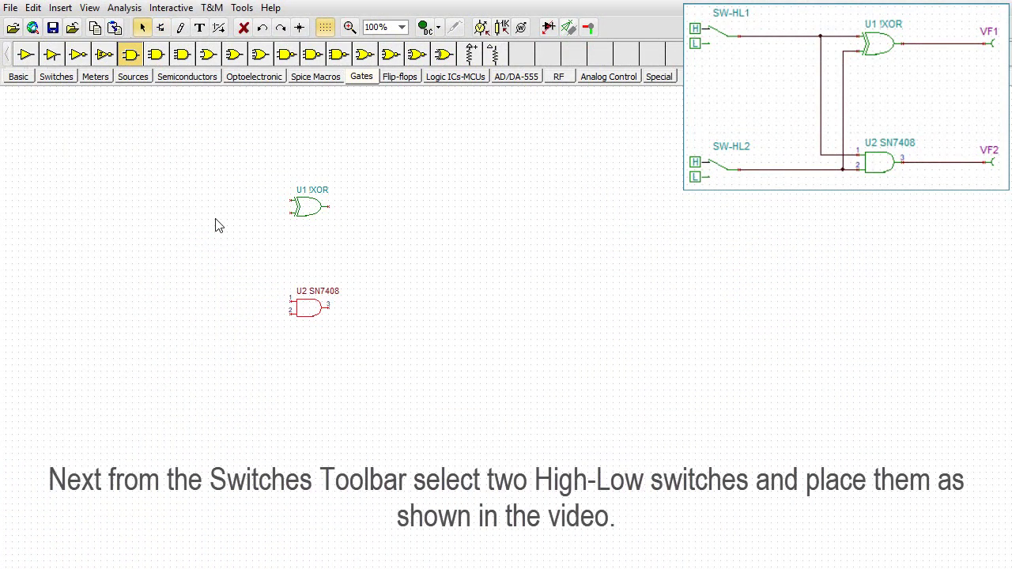
- Place two High-Low switches, one left of the XOR gate and one left of the AND gate
{"action": "left_click", "coordinate": [56, 79]}
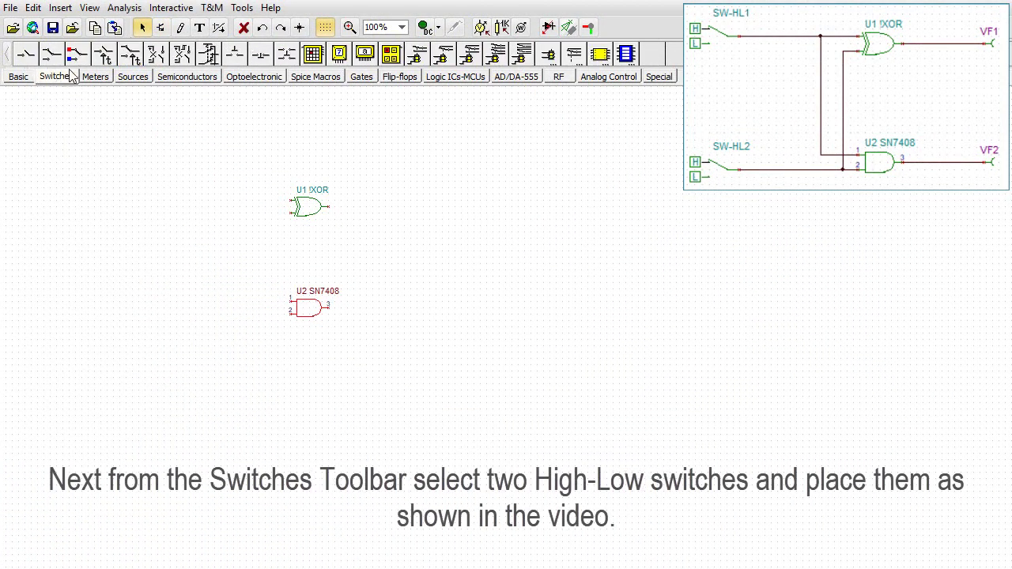
{"action": "left_click", "coordinate": [77, 55]}
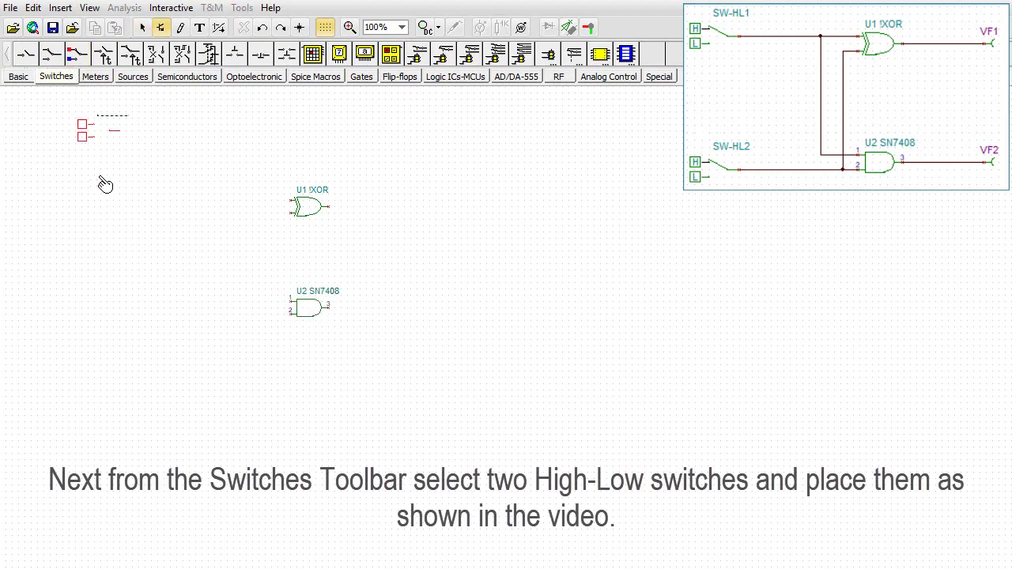
{"action": "left_click", "coordinate": [155, 202]}
{"action": "left_click", "coordinate": [76, 53]}
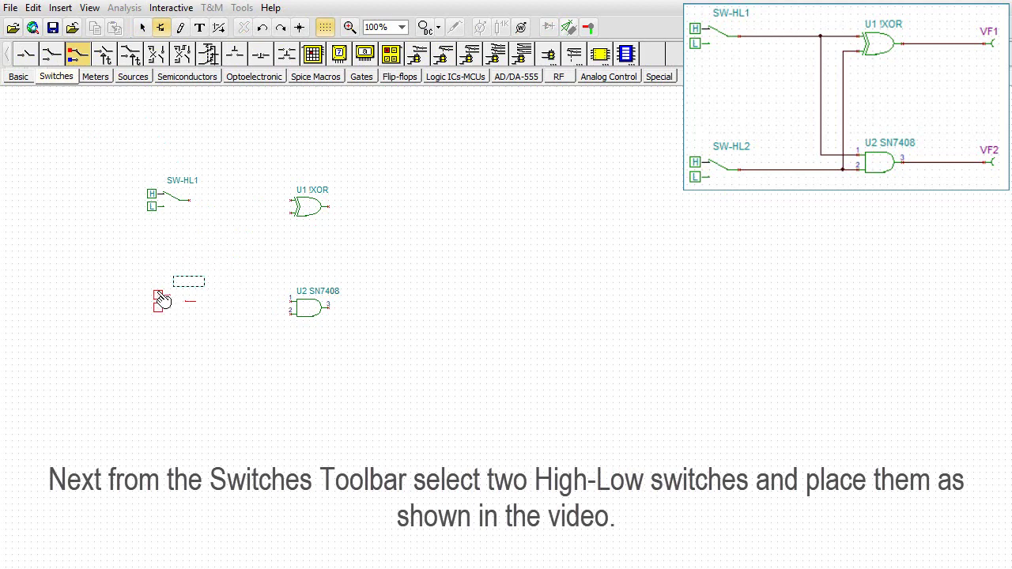
{"action": "left_click", "coordinate": [155, 316]}
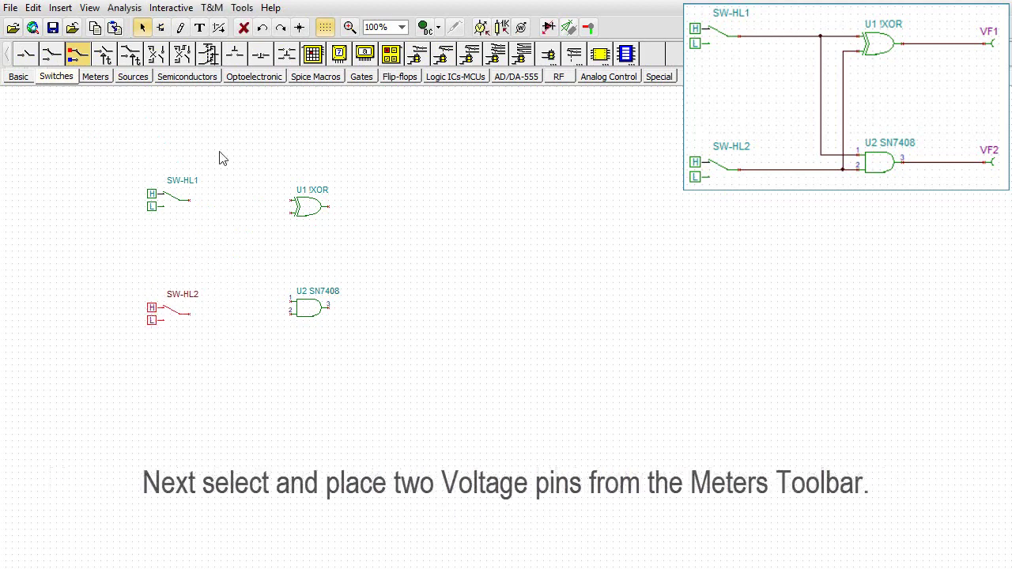
{"action": "left_click", "coordinate": [237, 269]}
- Place two voltage pins to the right of the XOR and AND gates
{"action": "left_click", "coordinate": [93, 80]}
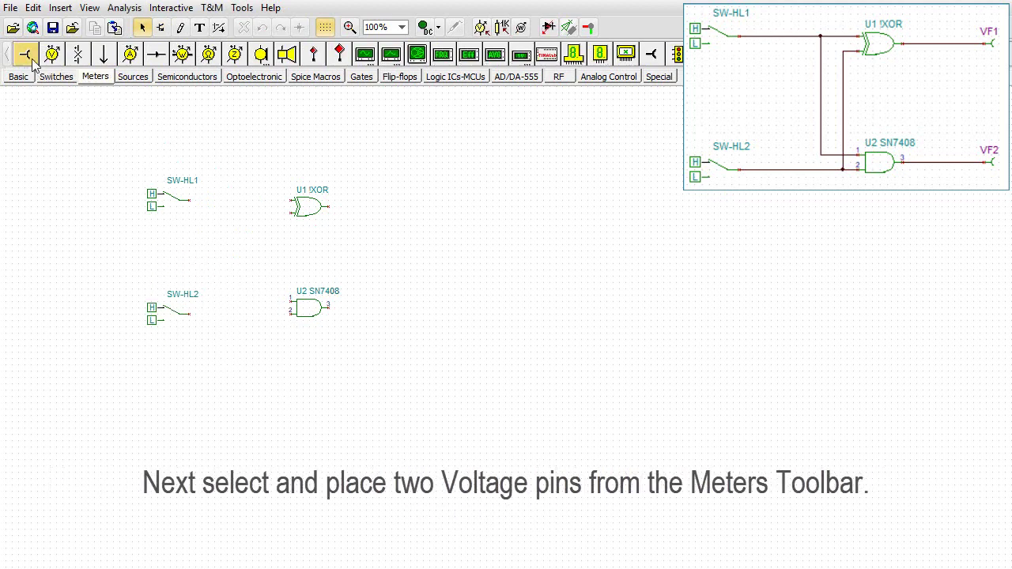
{"action": "left_click", "coordinate": [32, 62]}
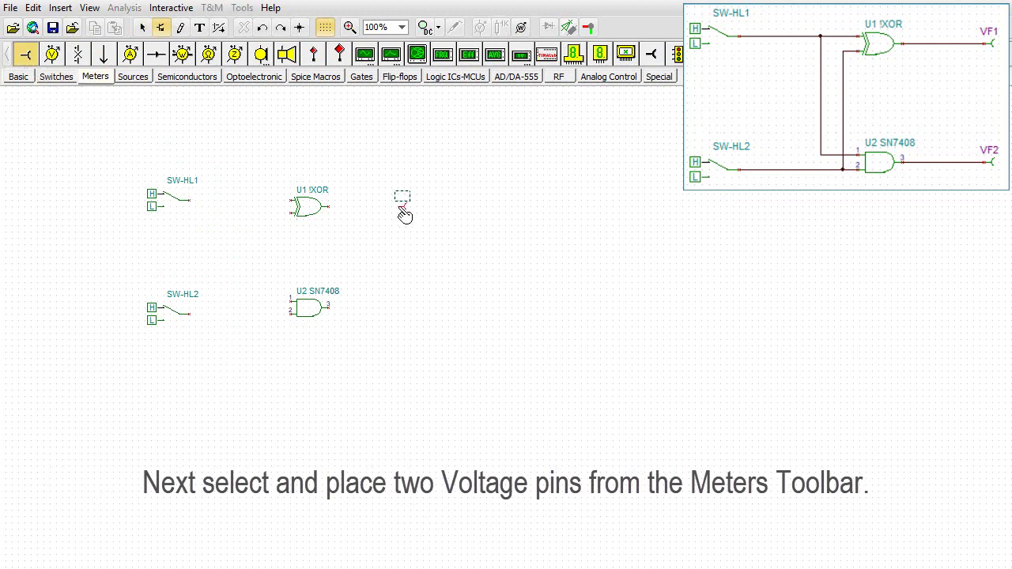
{"action": "left_click", "coordinate": [402, 208]}
{"action": "left_click", "coordinate": [27, 55]}
{"action": "left_click", "coordinate": [401, 315]}
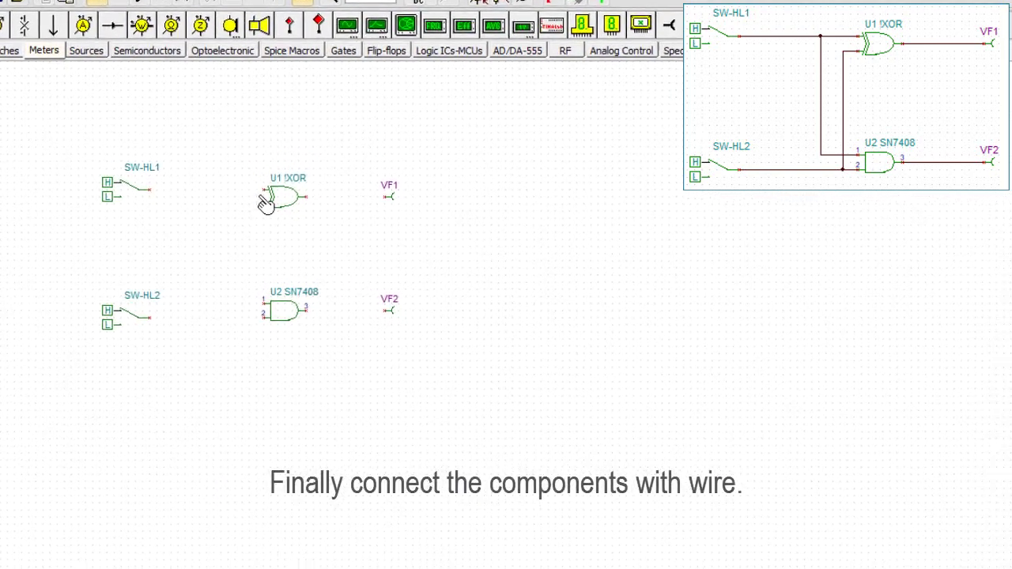
- Wire both switches to the XOR and AND inputs, and the gate outputs to VF1 and VF2
{"action": "left_click_drag", "start_coordinate": [288, 199], "coordinate": [133, 185]}
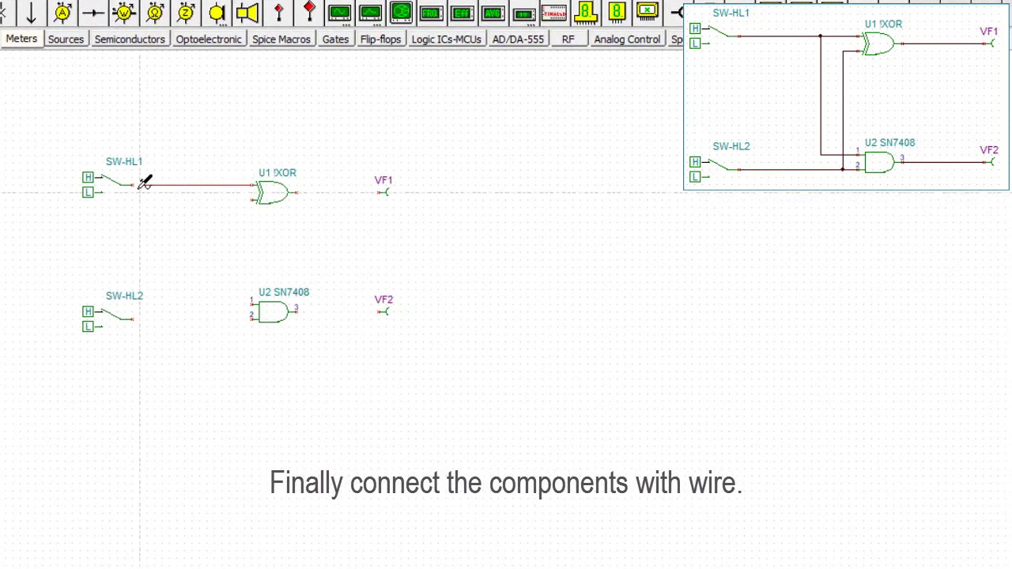
{"action": "left_click_drag", "start_coordinate": [251, 317], "coordinate": [134, 319]}
{"action": "left_click_drag", "start_coordinate": [299, 192], "coordinate": [383, 189]}
{"action": "left_click_drag", "start_coordinate": [299, 311], "coordinate": [383, 314]}
{"action": "left_click_drag", "start_coordinate": [383, 314], "coordinate": [385, 311]}
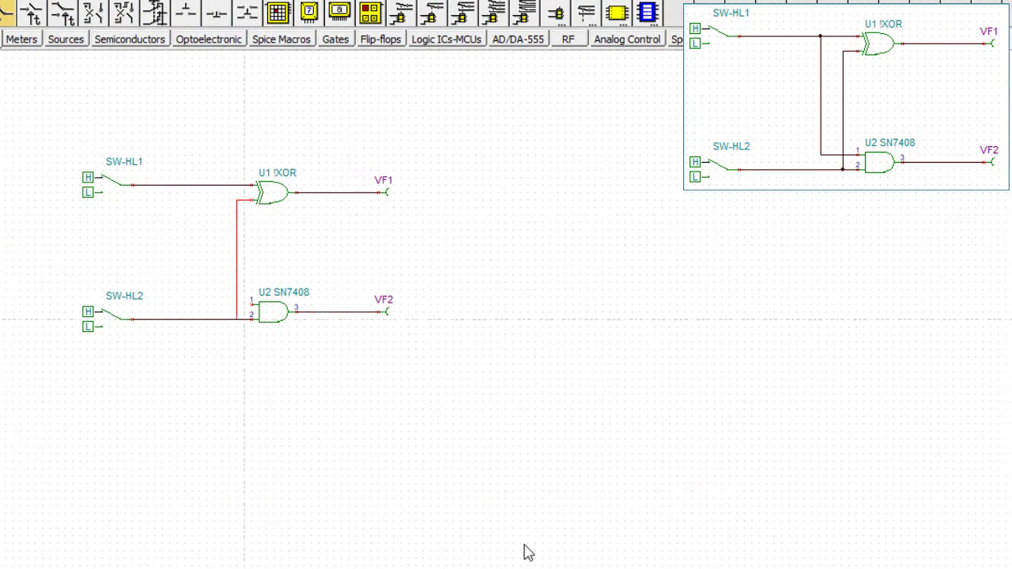
{"action": "left_click_drag", "start_coordinate": [251, 303], "coordinate": [224, 180]}
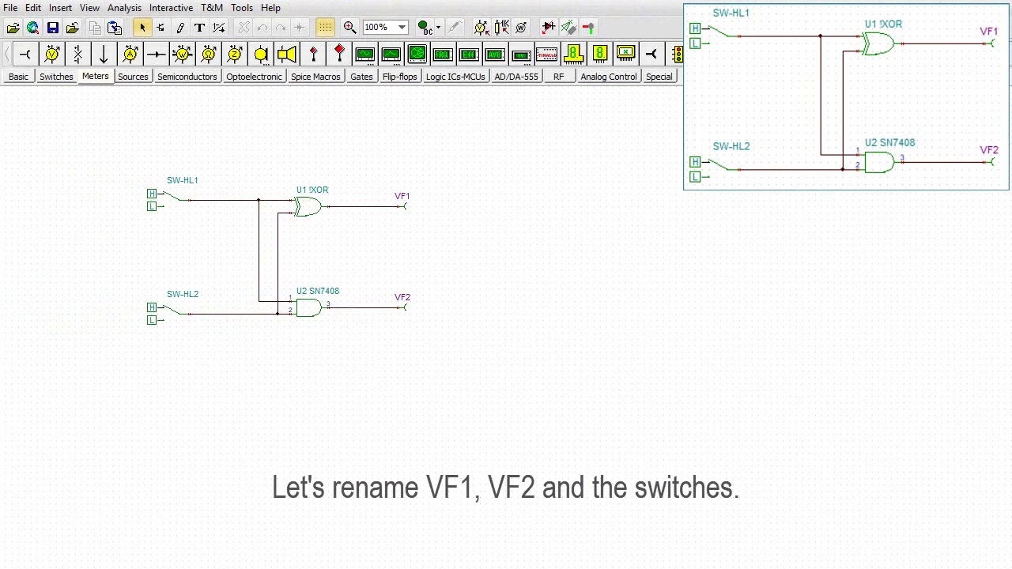
- Relabel the two switches A and B
{"action": "double_click", "coordinate": [174, 191]}
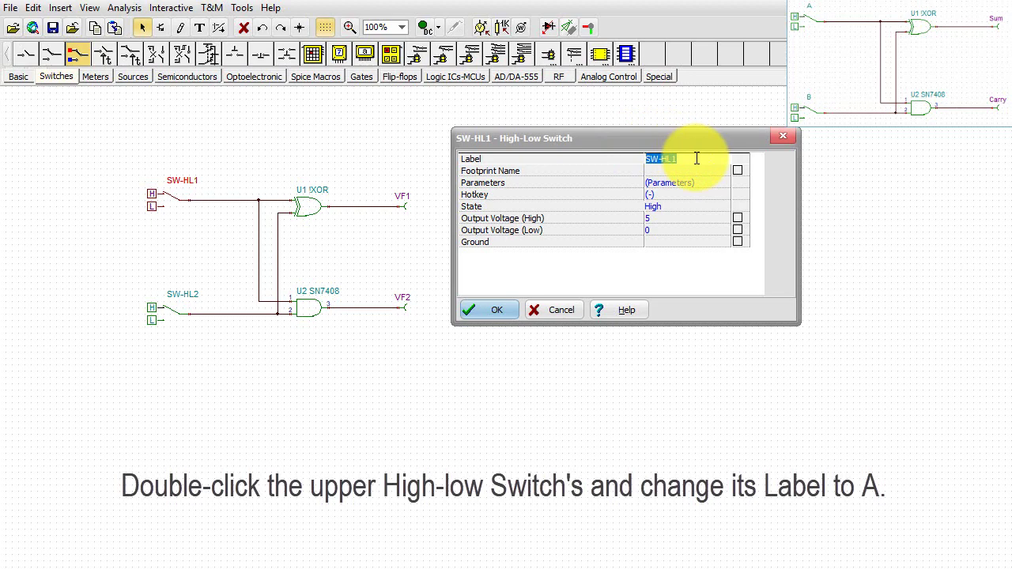
{"action": "type", "text": "A"}
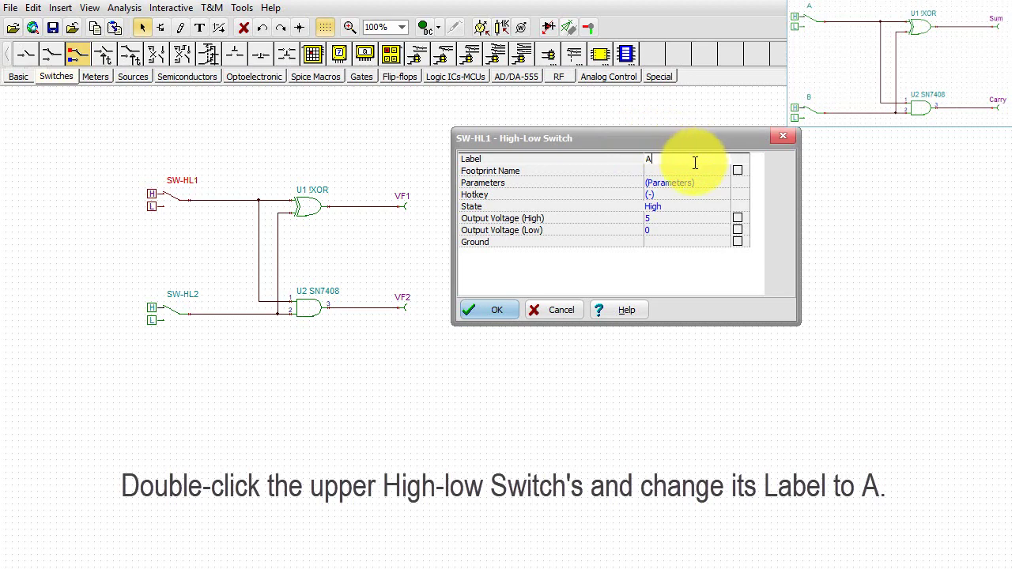
{"action": "left_click", "coordinate": [514, 309]}
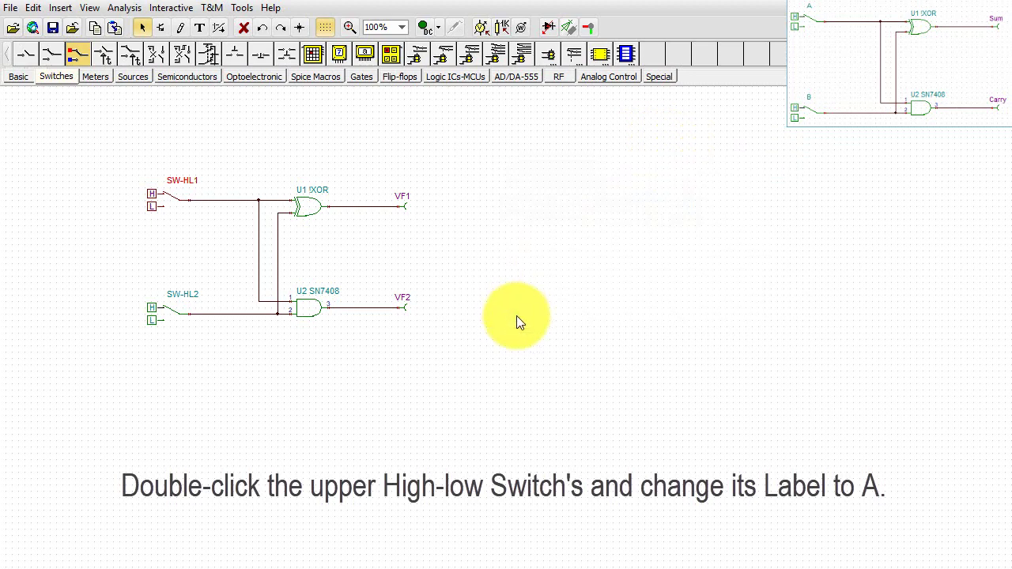
{"action": "double_click", "coordinate": [174, 310]}
{"action": "type", "text": "B"}
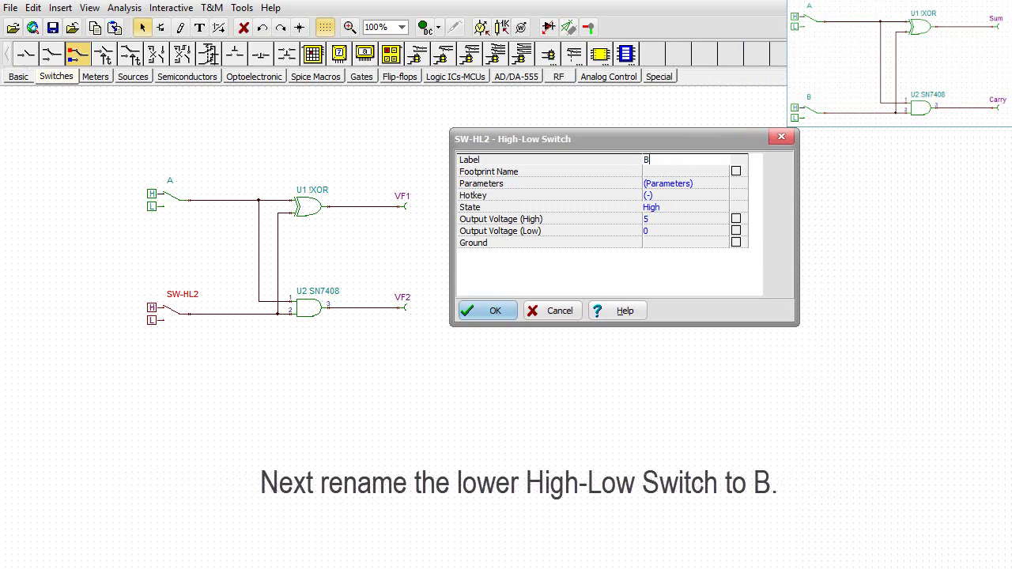
{"action": "key", "text": "Return"}
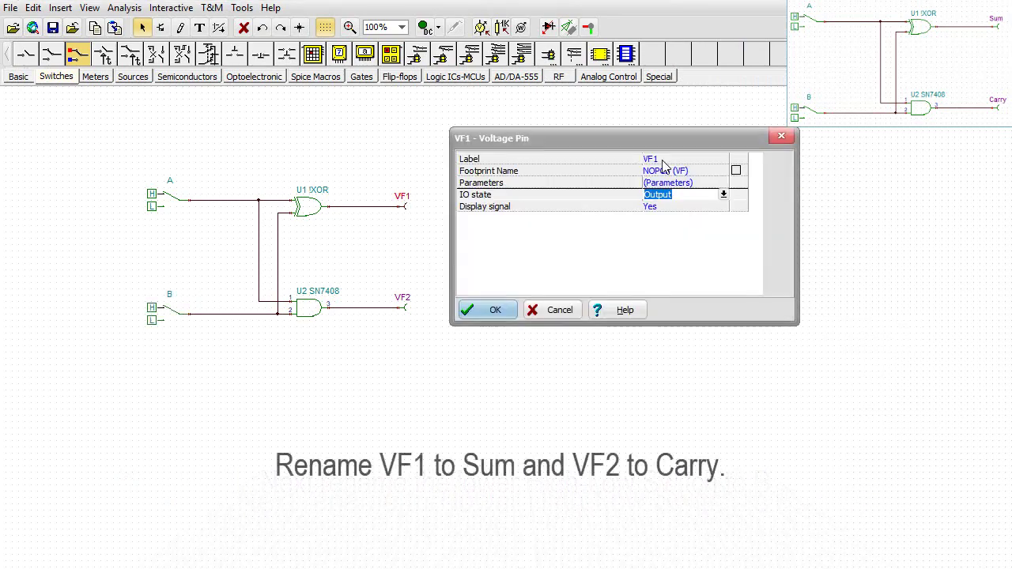
- Relabel voltage pin VF1 as Sum and VF2 as Carry
{"action": "left_click", "coordinate": [661, 159]}
{"action": "type", "text": "Sum"}
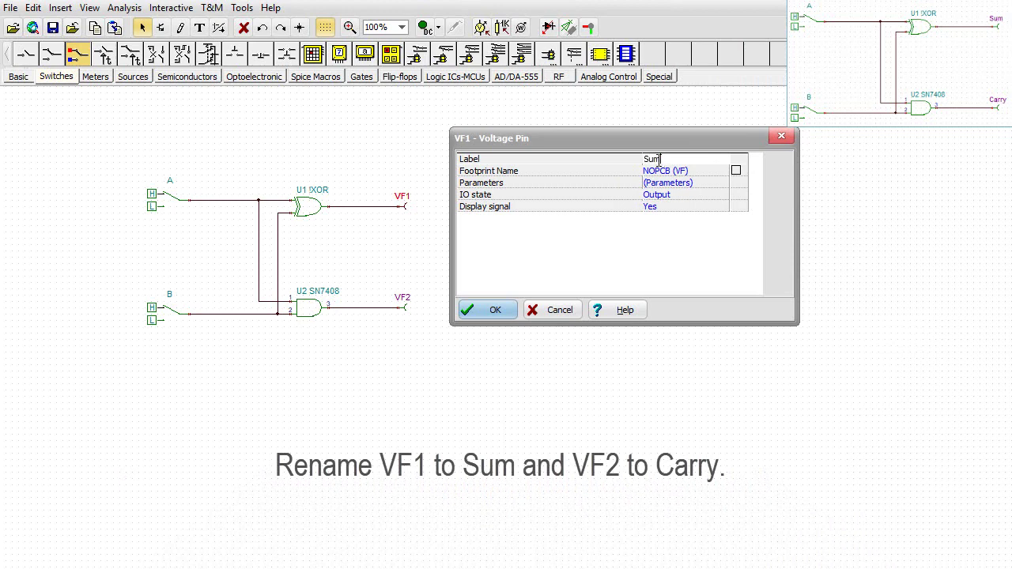
{"action": "left_click", "coordinate": [495, 311]}
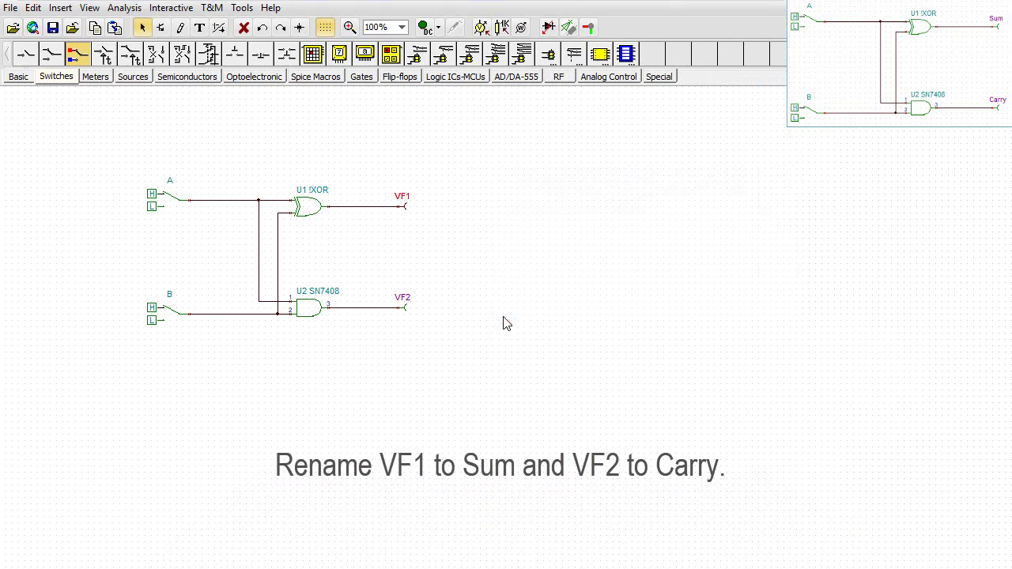
{"action": "double_click", "coordinate": [402, 307]}
{"action": "left_click", "coordinate": [650, 161]}
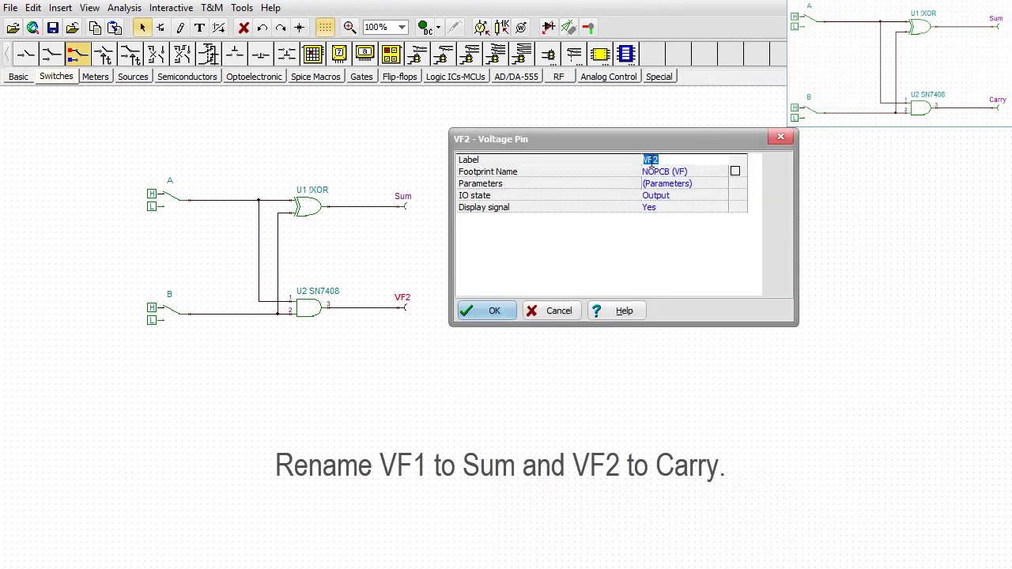
{"action": "type", "text": "Carry"}
{"action": "key", "text": "Return"}
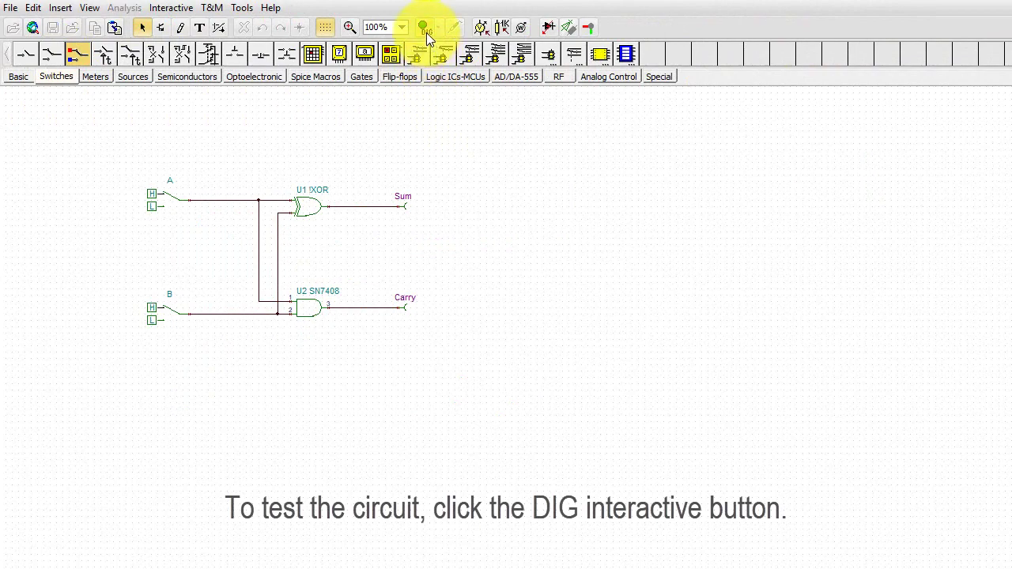
- Set the interactive mode to Digital and run the half-adder simulation
{"action": "left_click", "coordinate": [425, 27]}
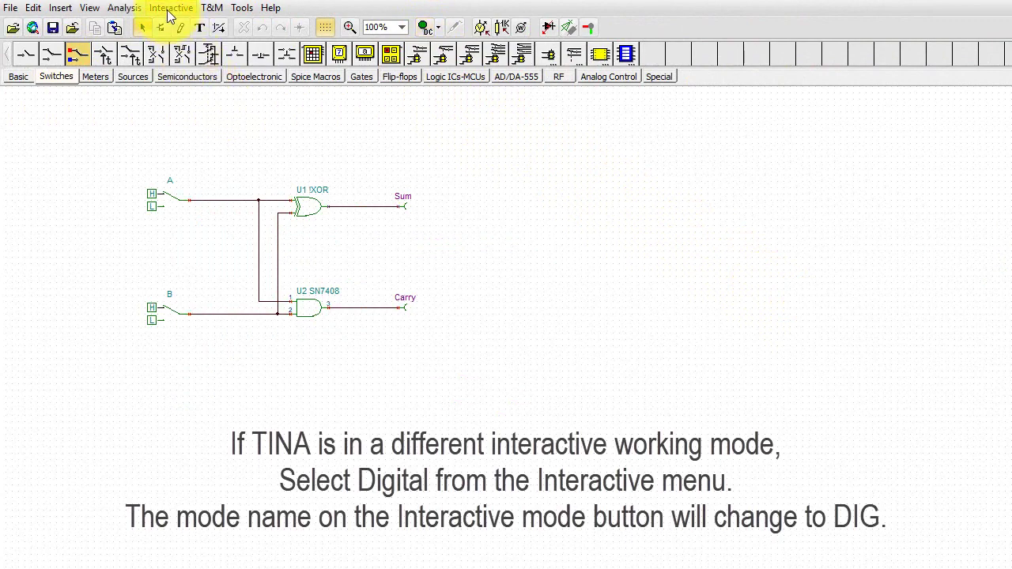
{"action": "left_click", "coordinate": [170, 10]}
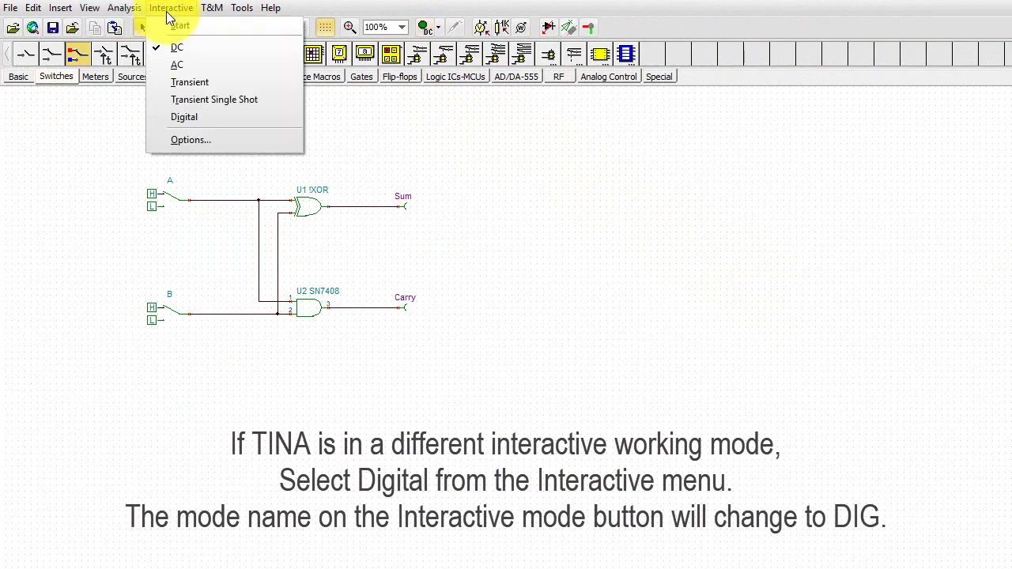
{"action": "left_click", "coordinate": [158, 119]}
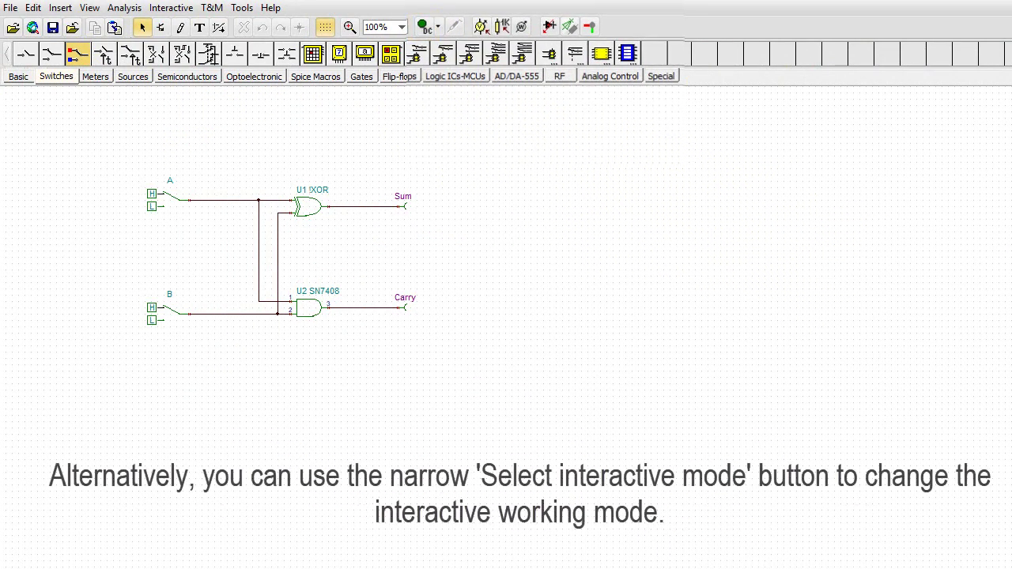
{"action": "left_click", "coordinate": [438, 30]}
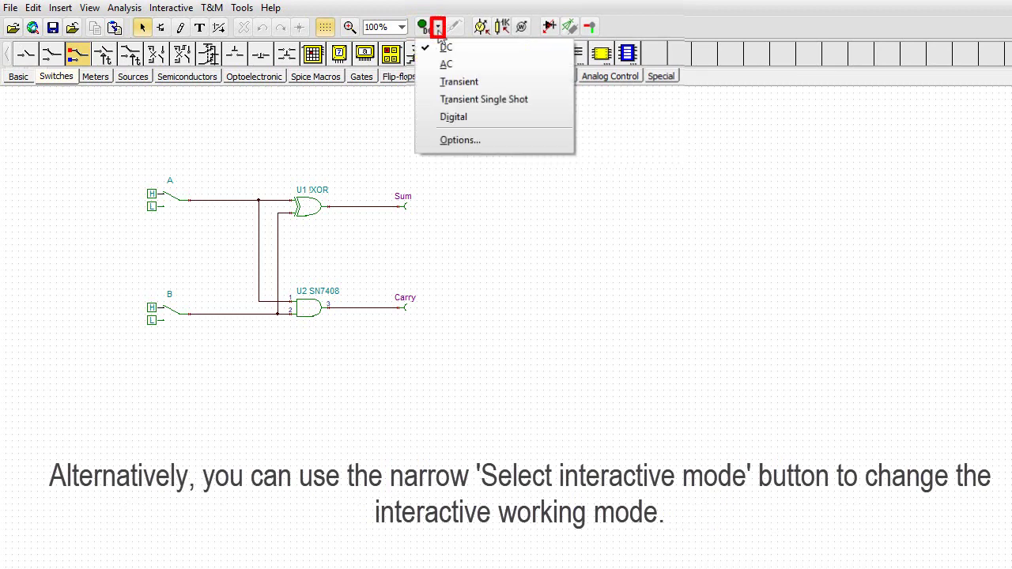
{"action": "left_click", "coordinate": [431, 120]}
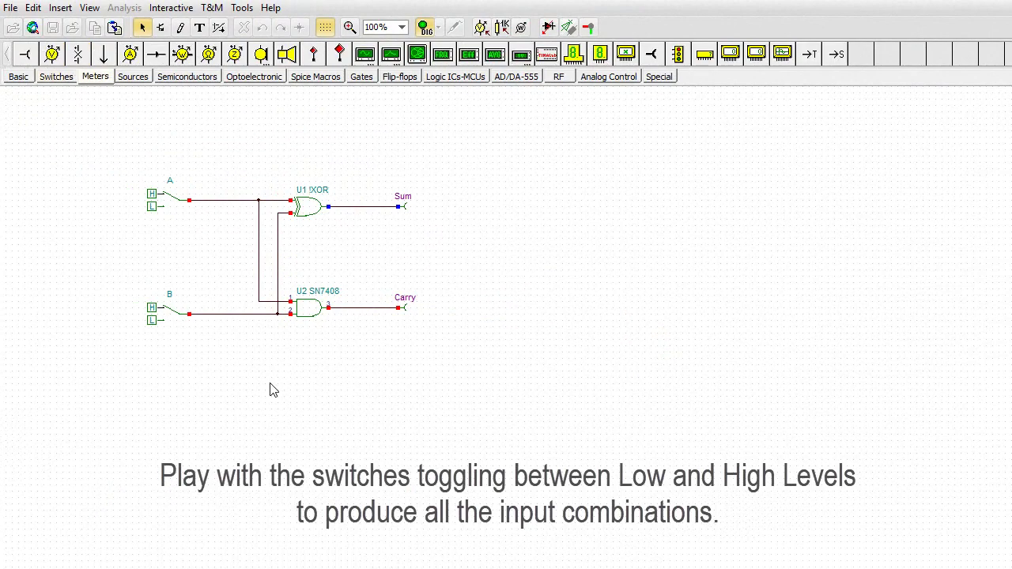
- Toggle switches A and B, ending with both High so Sum is Low and Carry High
{"action": "left_click", "coordinate": [182, 207]}
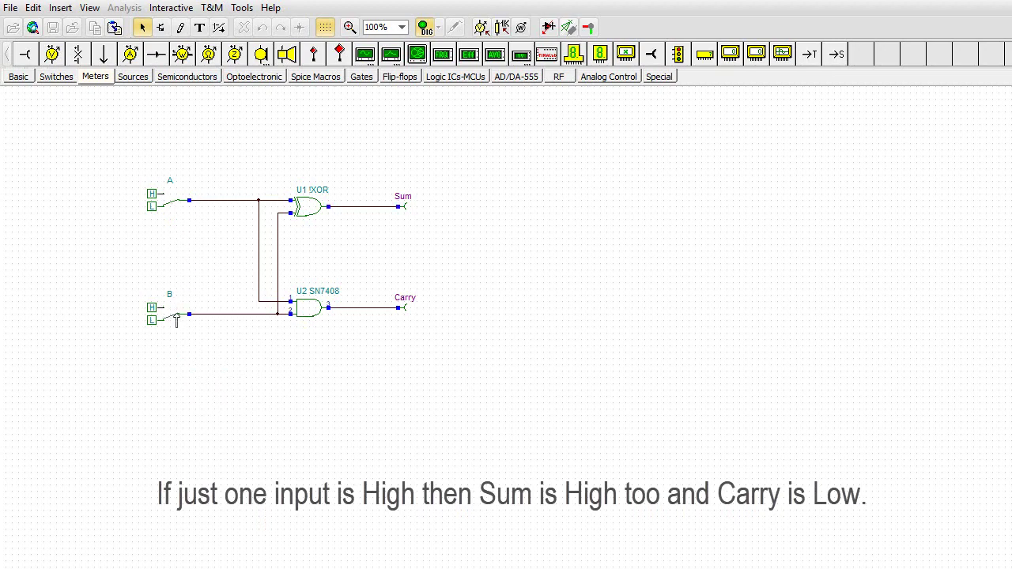
{"action": "left_click", "coordinate": [176, 318]}
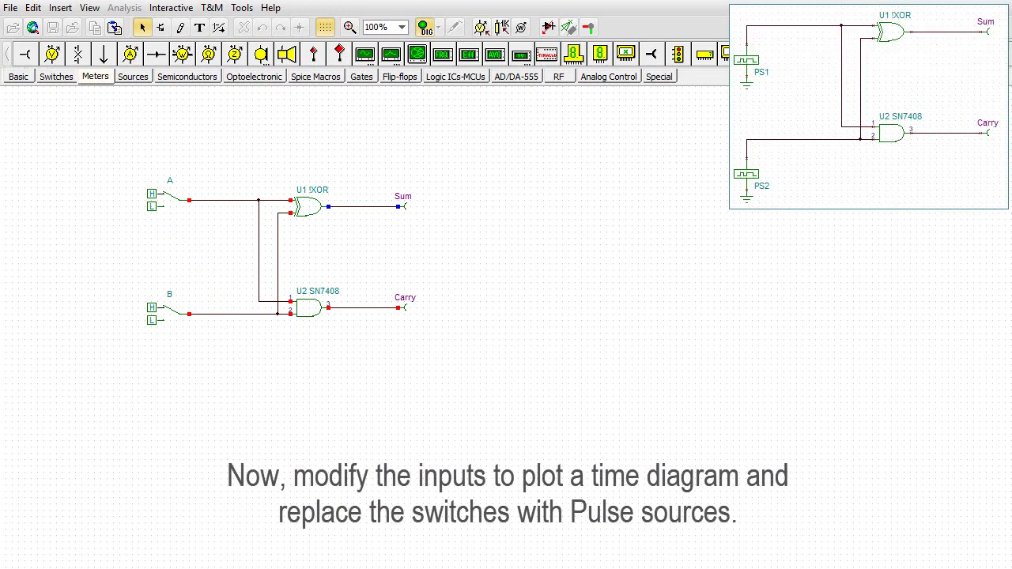
- Stop the simulation with F9 and delete switches A and B
{"action": "key", "text": "F9"}
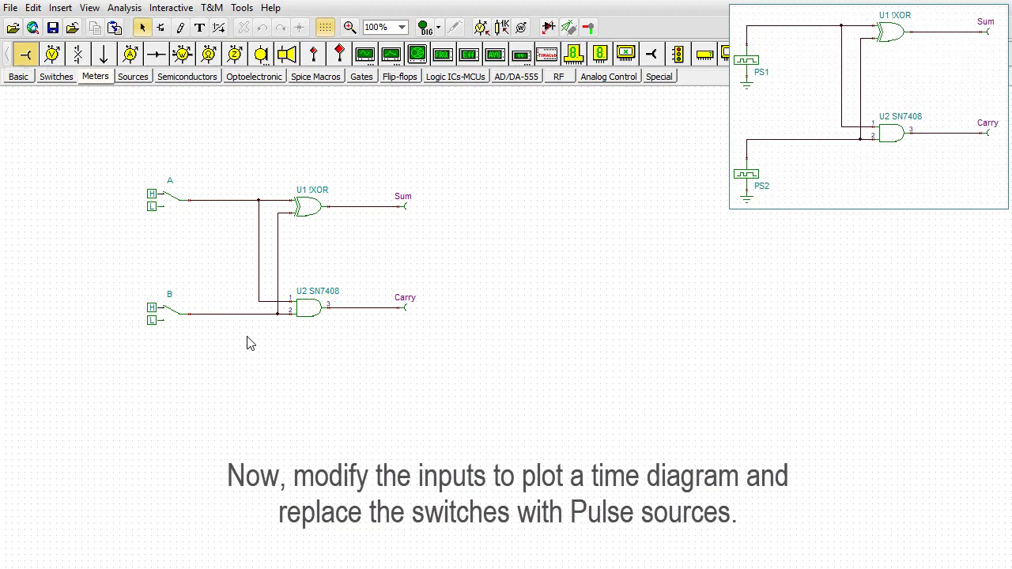
{"action": "left_click", "coordinate": [174, 196]}
{"action": "key", "text": "Delete"}
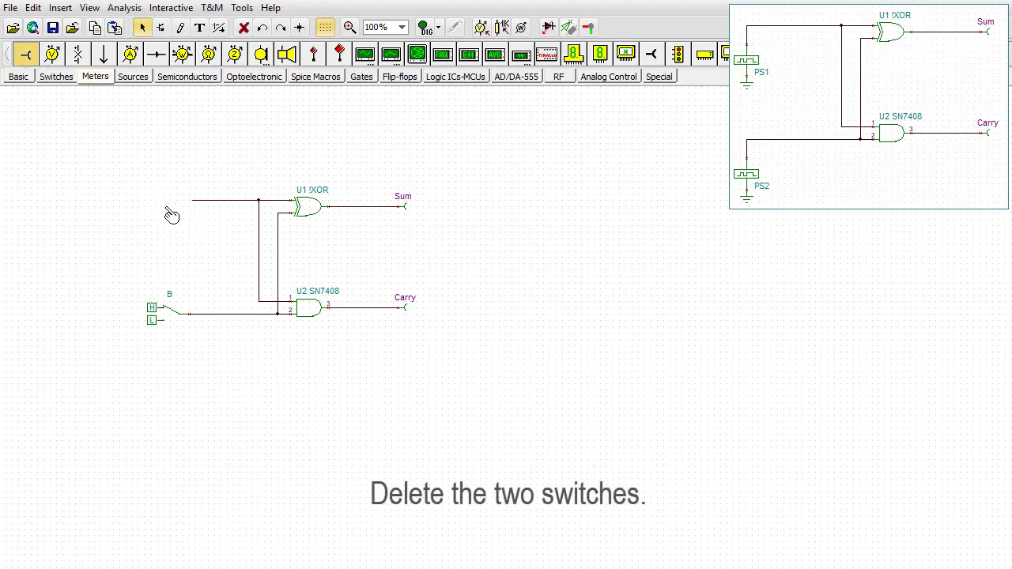
{"action": "left_click", "coordinate": [169, 310]}
{"action": "key", "text": "Delete"}
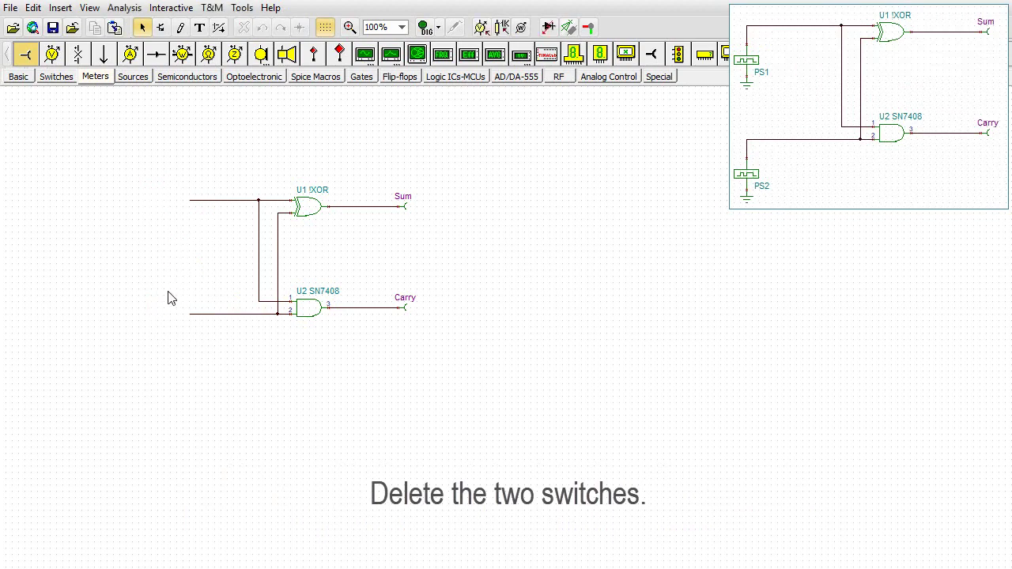
- Place pulse sources PS1 and PS2 and wire them to the gate input lines
{"action": "left_click", "coordinate": [132, 78]}
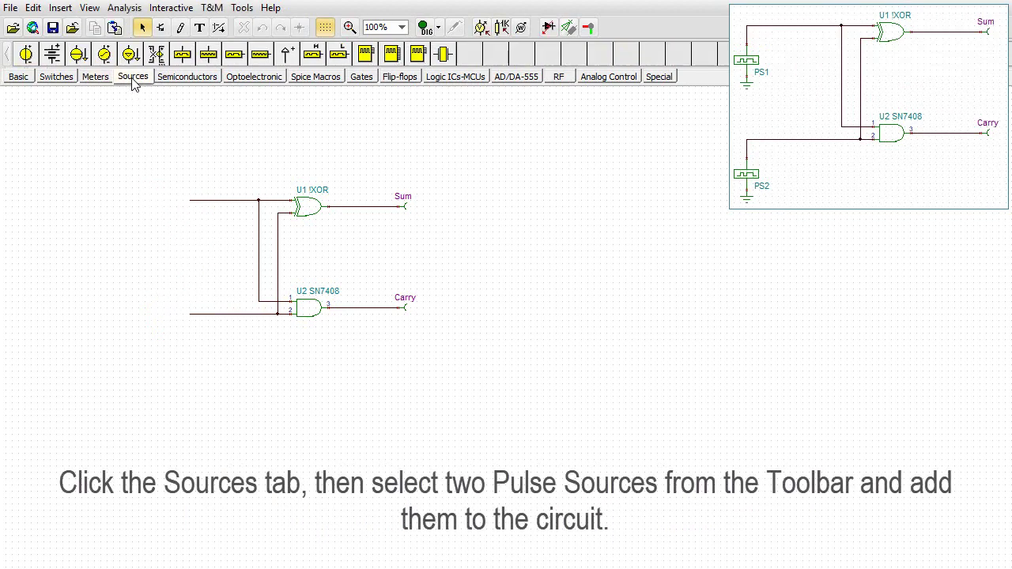
{"action": "left_click", "coordinate": [182, 54]}
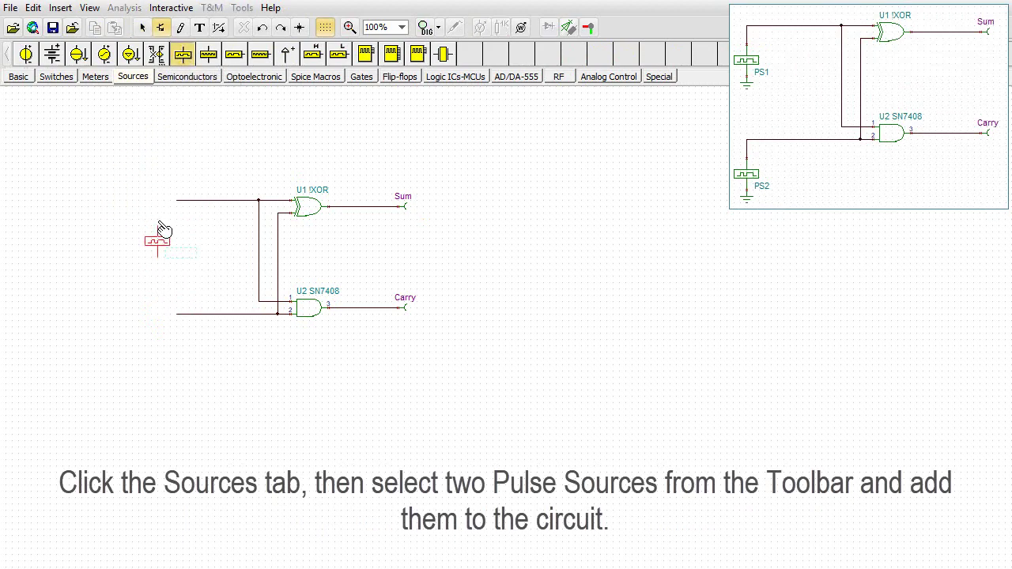
{"action": "left_click", "coordinate": [161, 229]}
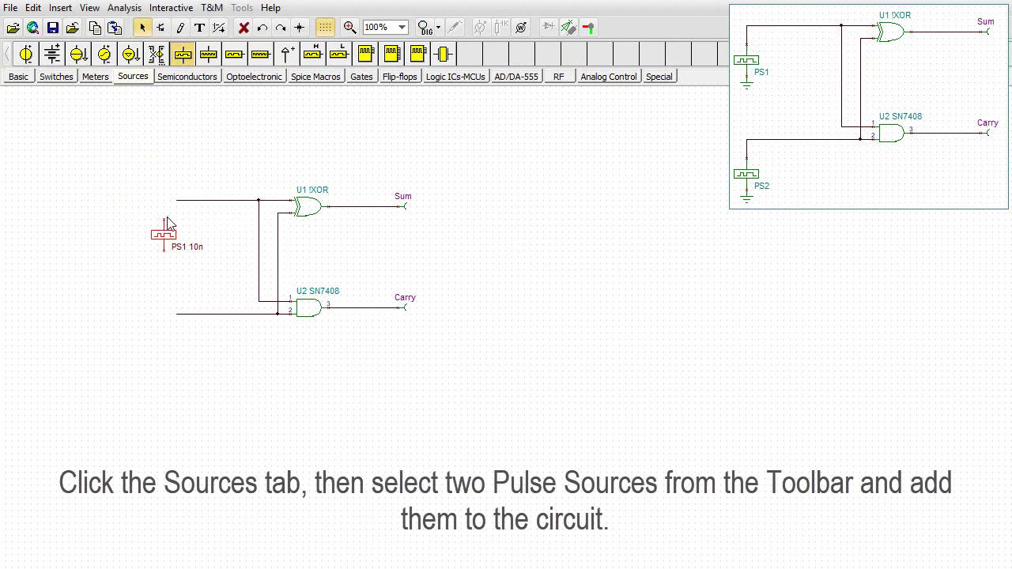
{"action": "left_click", "coordinate": [182, 54]}
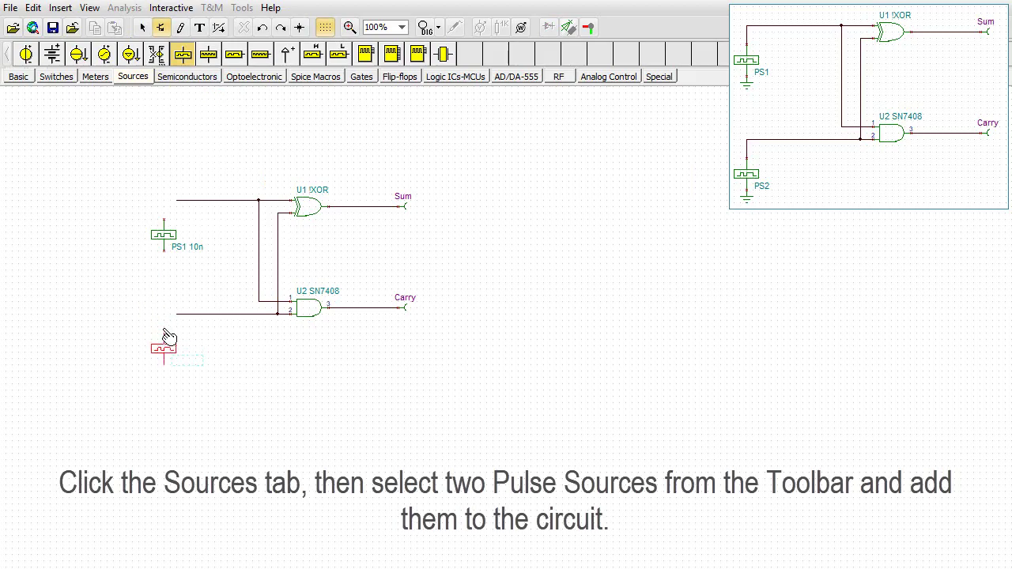
{"action": "left_click", "coordinate": [167, 336]}
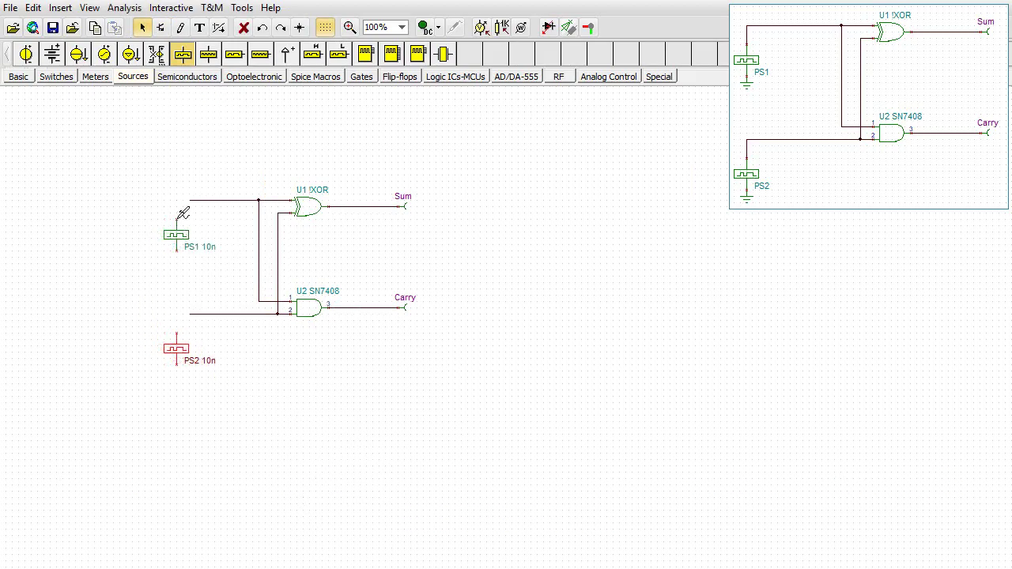
{"action": "left_click_drag", "start_coordinate": [178, 219], "coordinate": [190, 199]}
{"action": "left_click", "coordinate": [195, 314]}
{"action": "left_click_drag", "start_coordinate": [198, 323], "coordinate": [185, 322]}
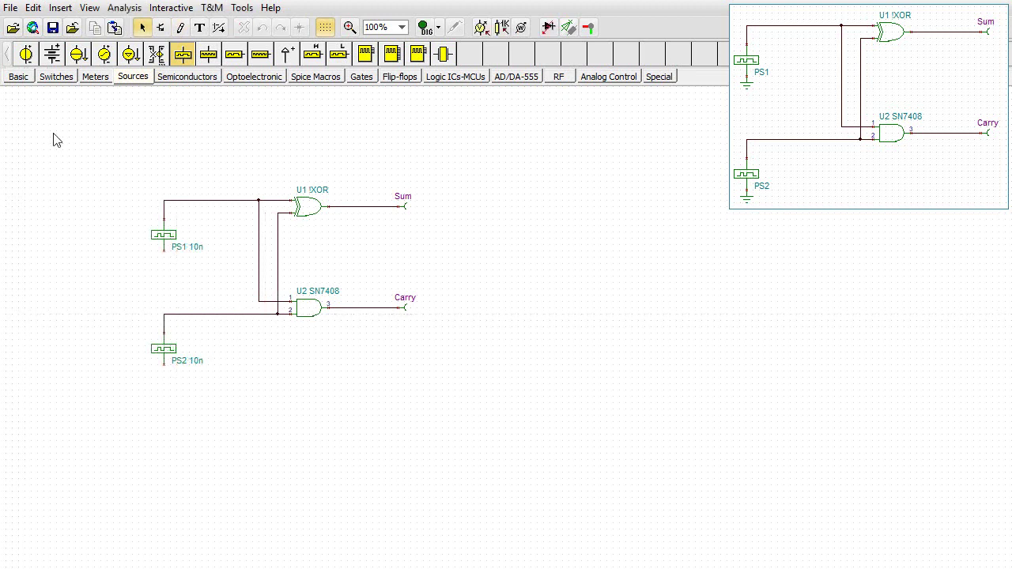
- Place a ground beneath PS1 and another beneath PS2
{"action": "left_click", "coordinate": [21, 78]}
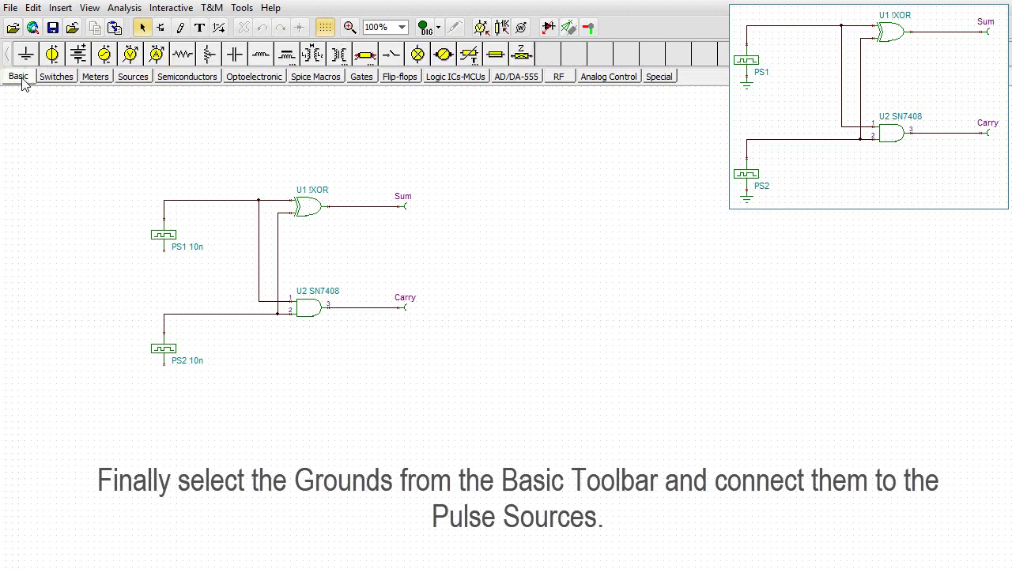
{"action": "left_click", "coordinate": [26, 54]}
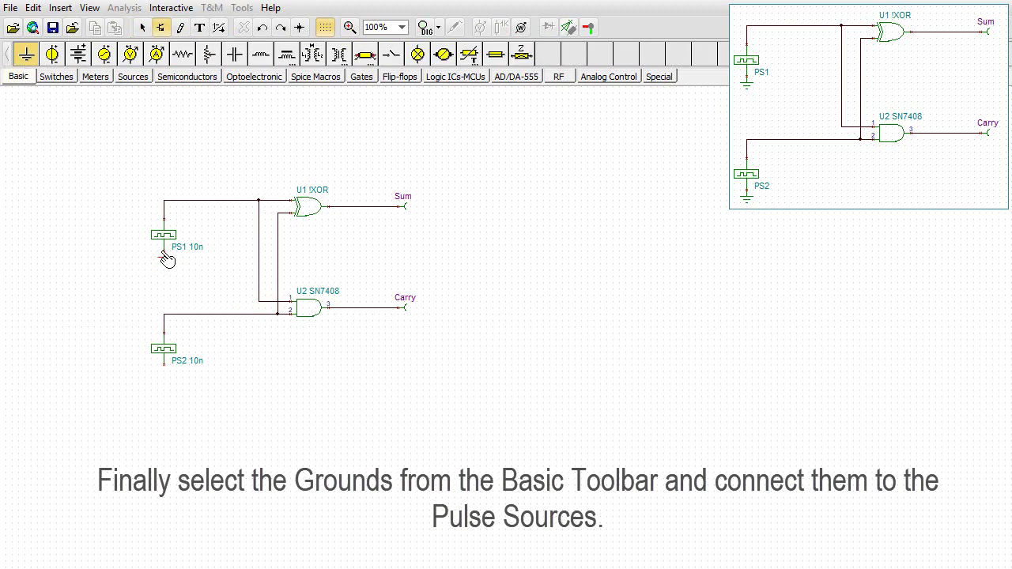
{"action": "left_click", "coordinate": [165, 258]}
{"action": "left_click", "coordinate": [26, 54]}
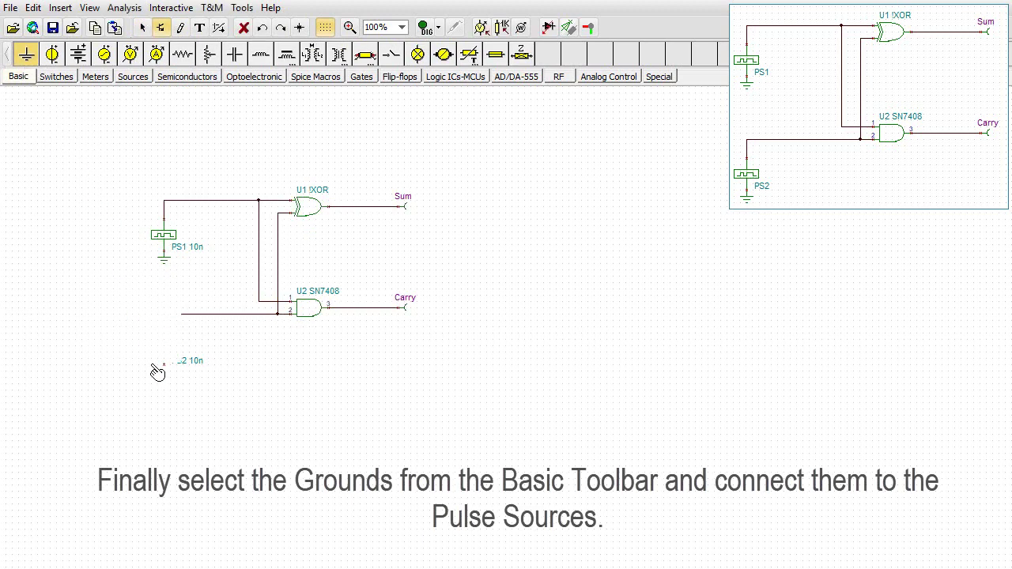
{"action": "left_click", "coordinate": [164, 372]}
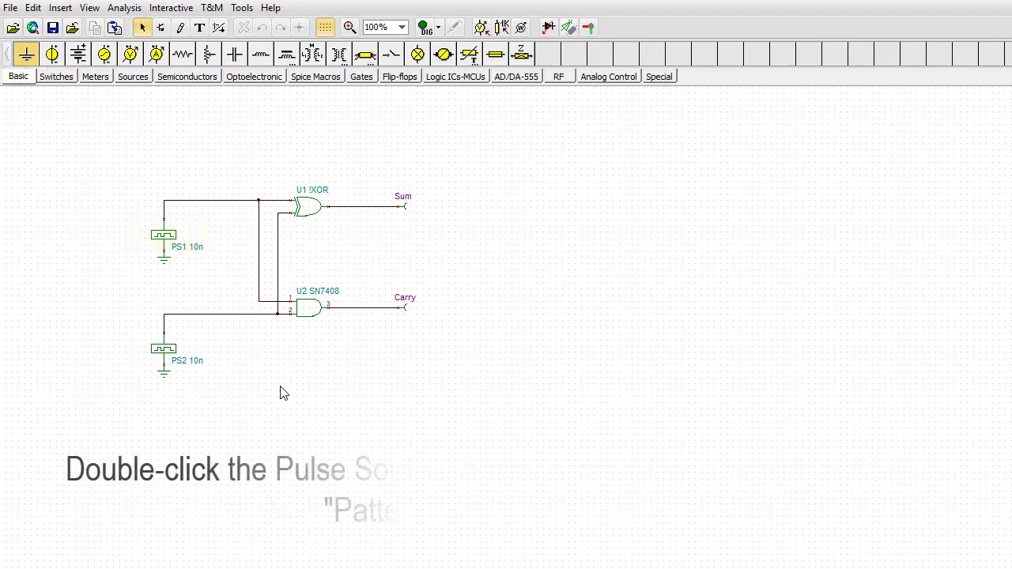
- Untick PS1's rise time and set its first pattern moment to 200m at level High
{"action": "double_click", "coordinate": [163, 237]}
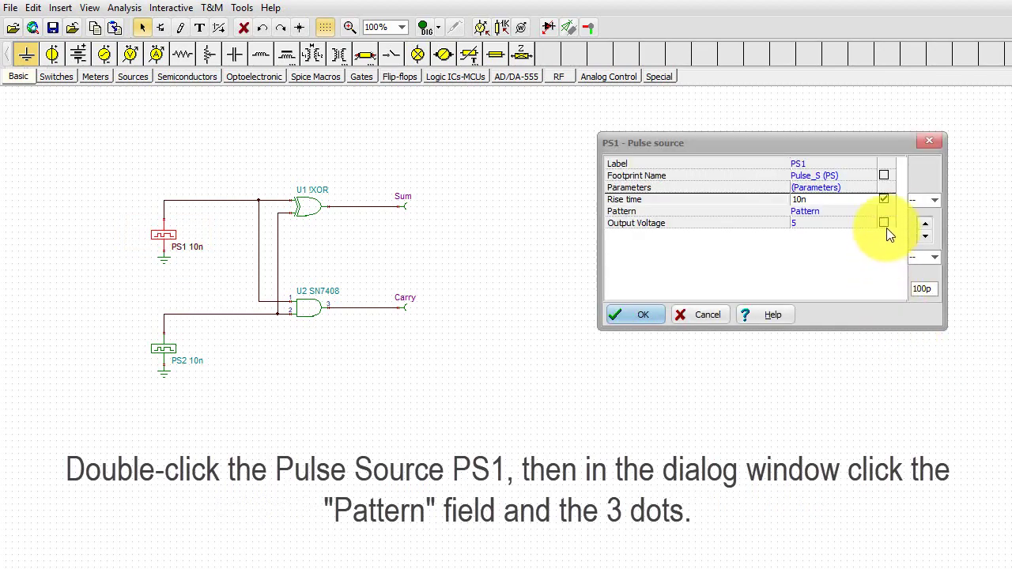
{"action": "left_click", "coordinate": [883, 198]}
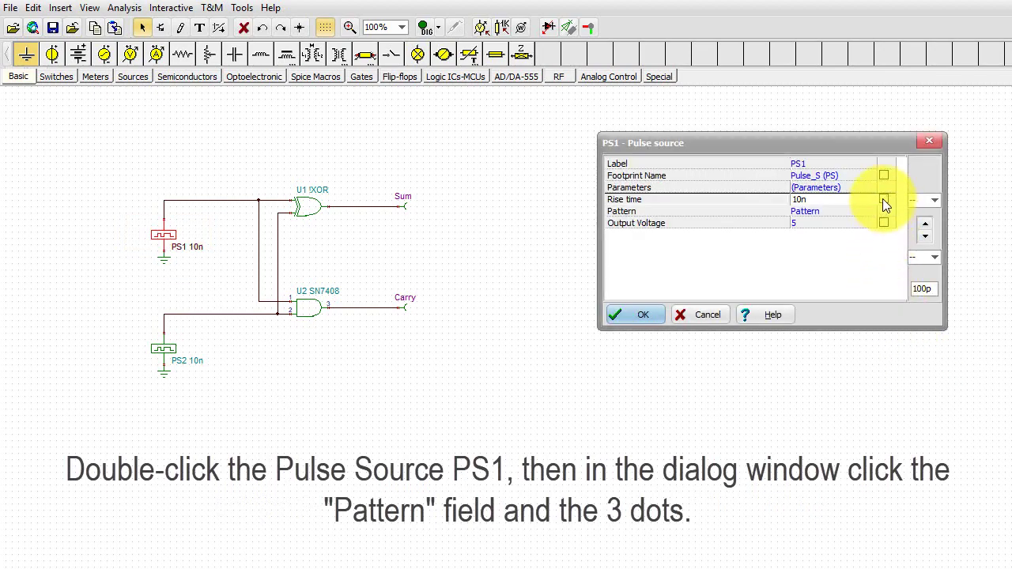
{"action": "left_click", "coordinate": [873, 209]}
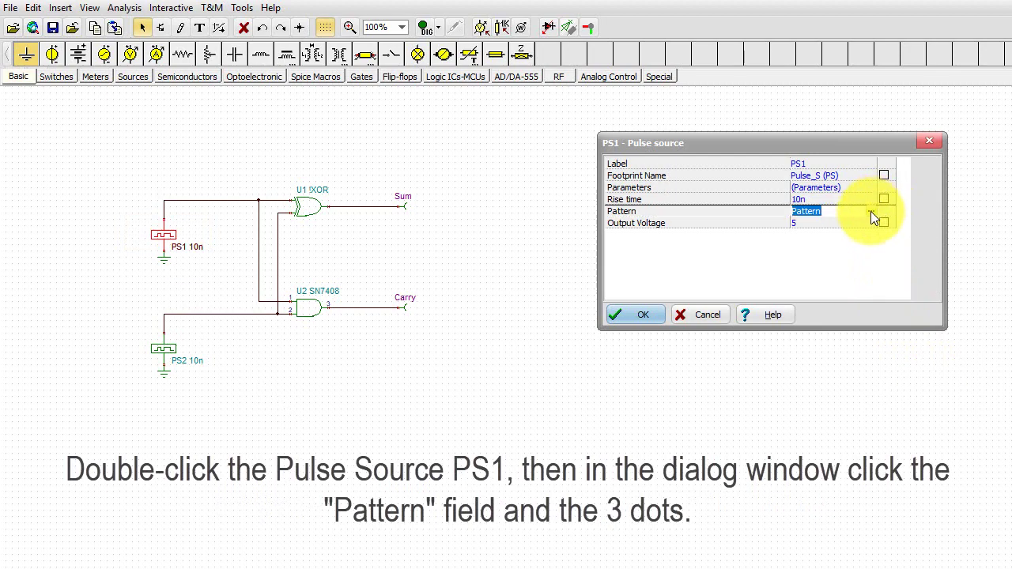
{"action": "left_click", "coordinate": [870, 211]}
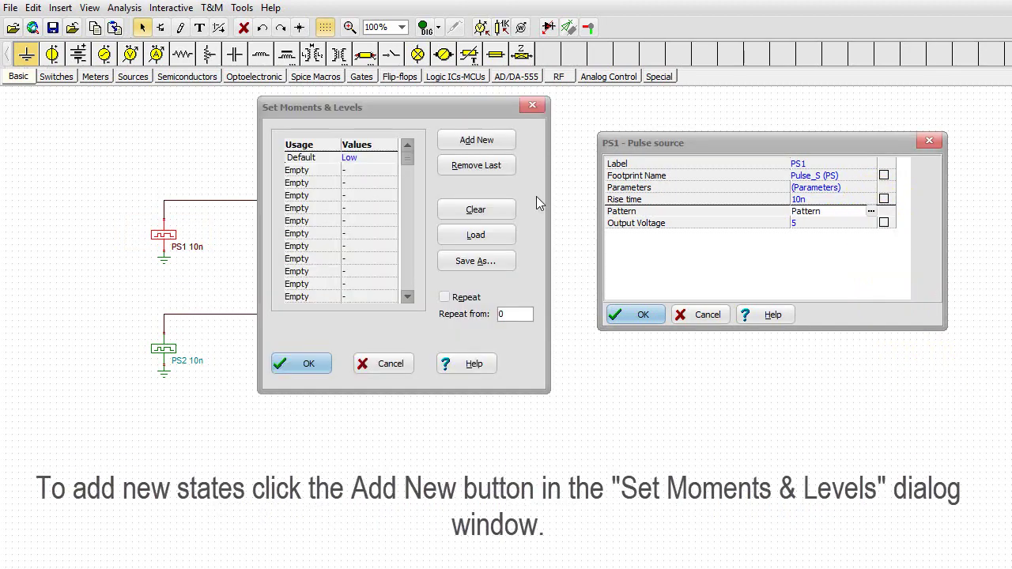
{"action": "left_click", "coordinate": [475, 142]}
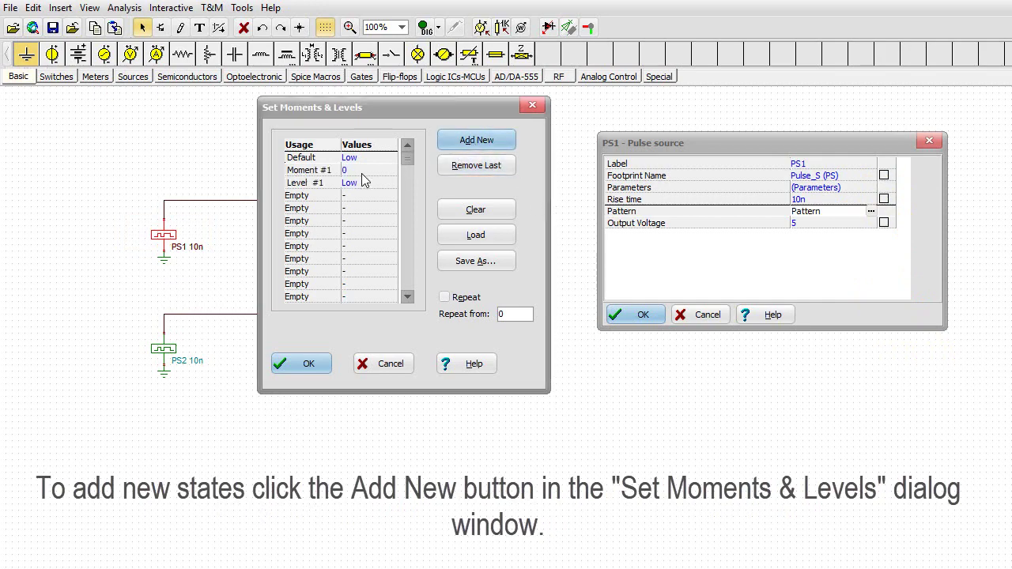
{"action": "left_click", "coordinate": [352, 171]}
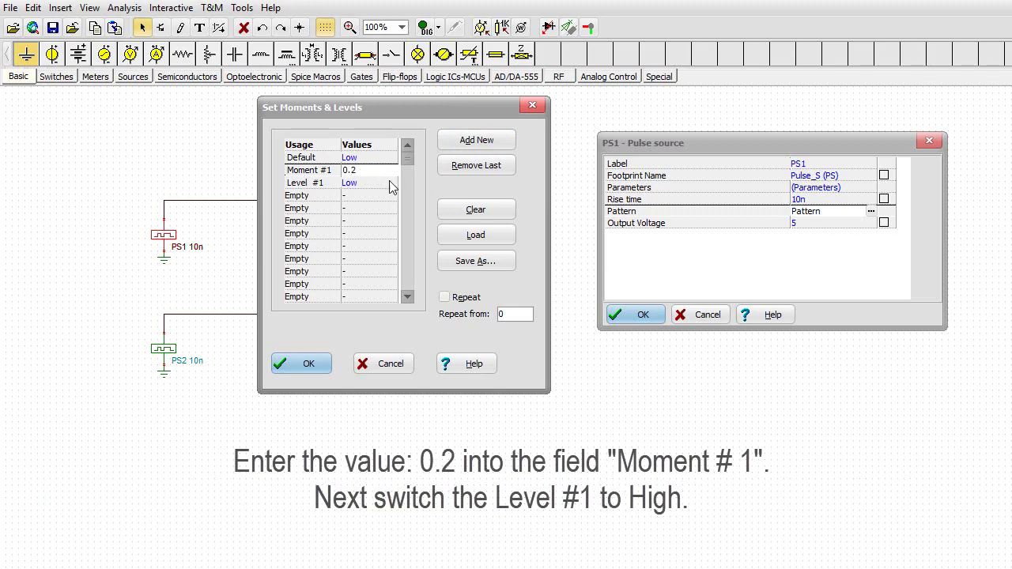
{"action": "left_click", "coordinate": [392, 186]}
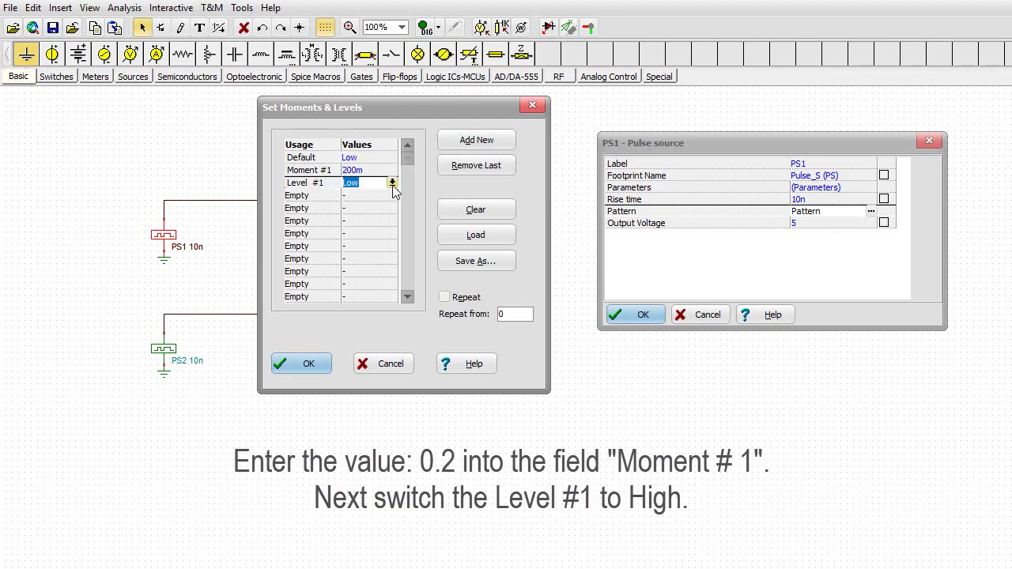
{"action": "left_click", "coordinate": [393, 186]}
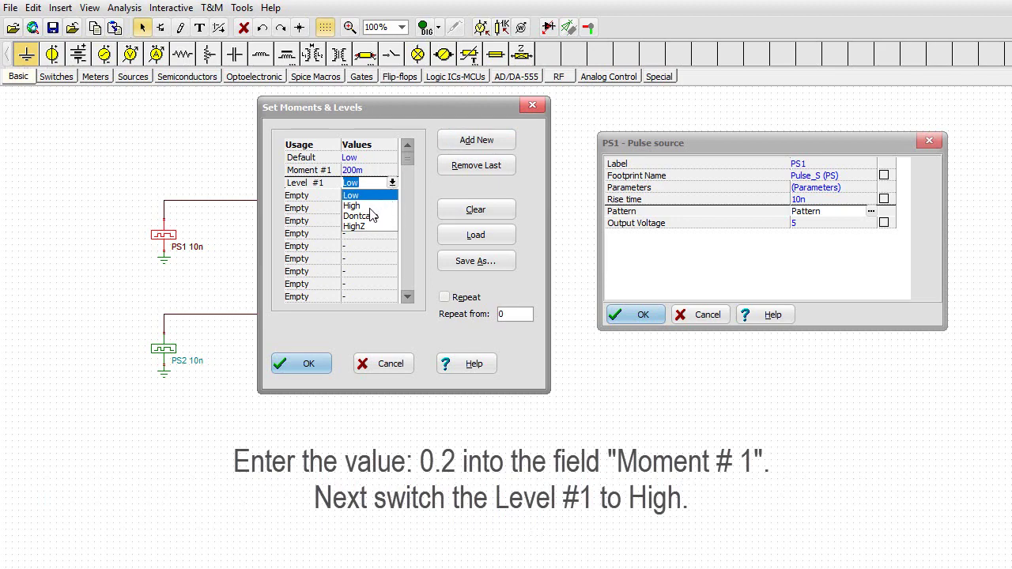
{"action": "left_click", "coordinate": [360, 207]}
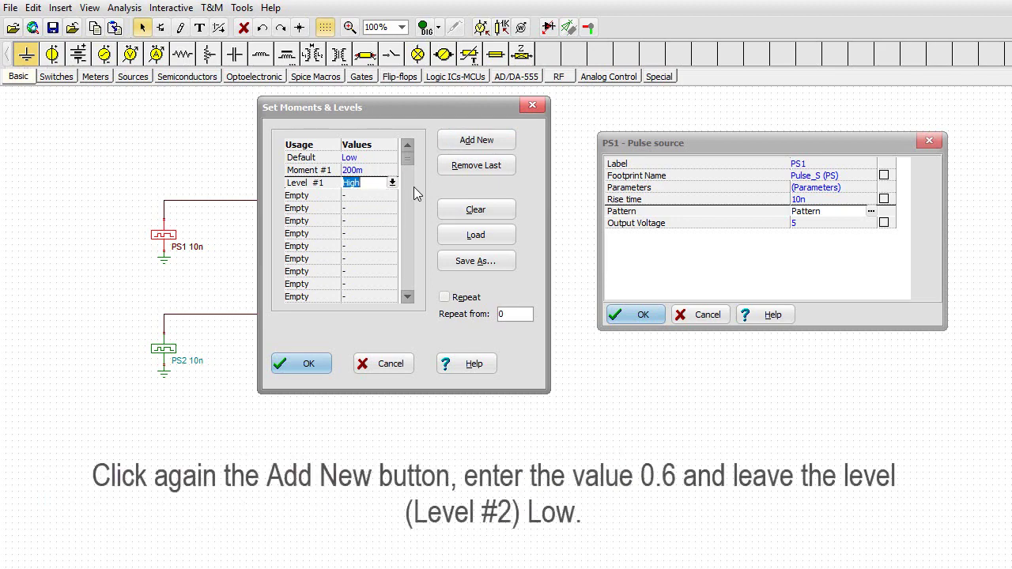
- Add a second PS1 moment at 600m going Low, and close its settings
{"action": "left_click", "coordinate": [478, 147]}
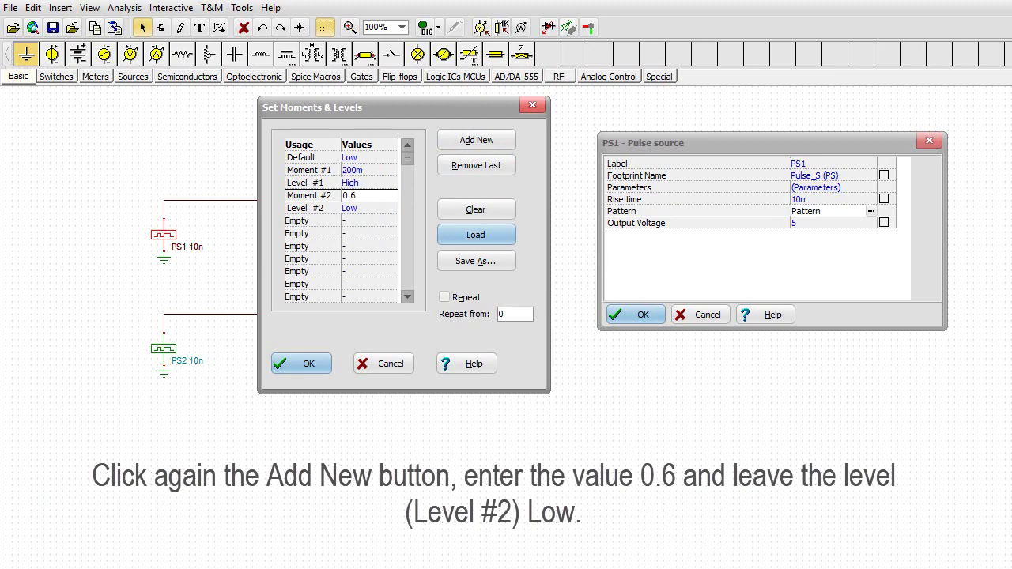
{"action": "key", "text": "Return"}
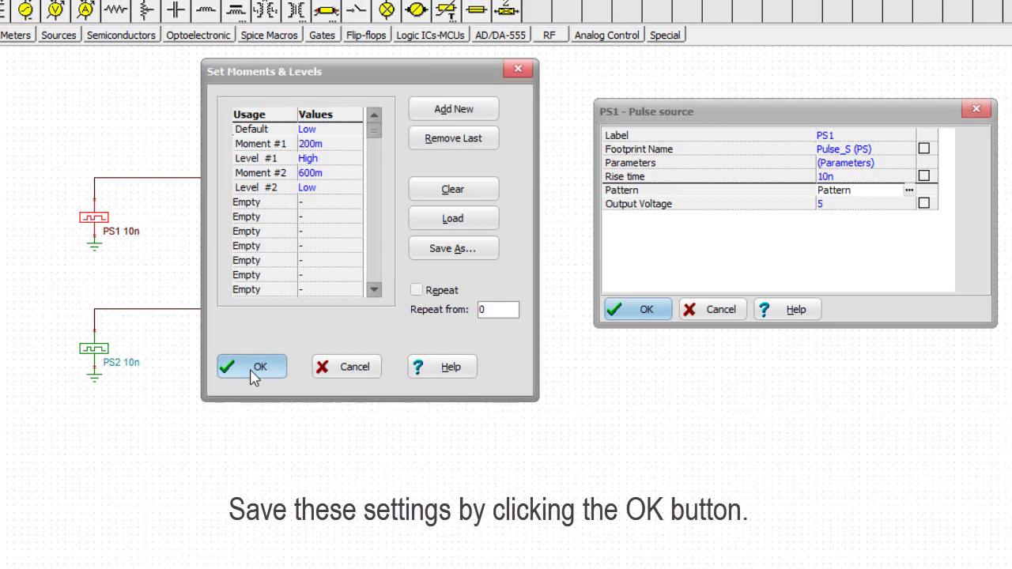
{"action": "left_click", "coordinate": [253, 368]}
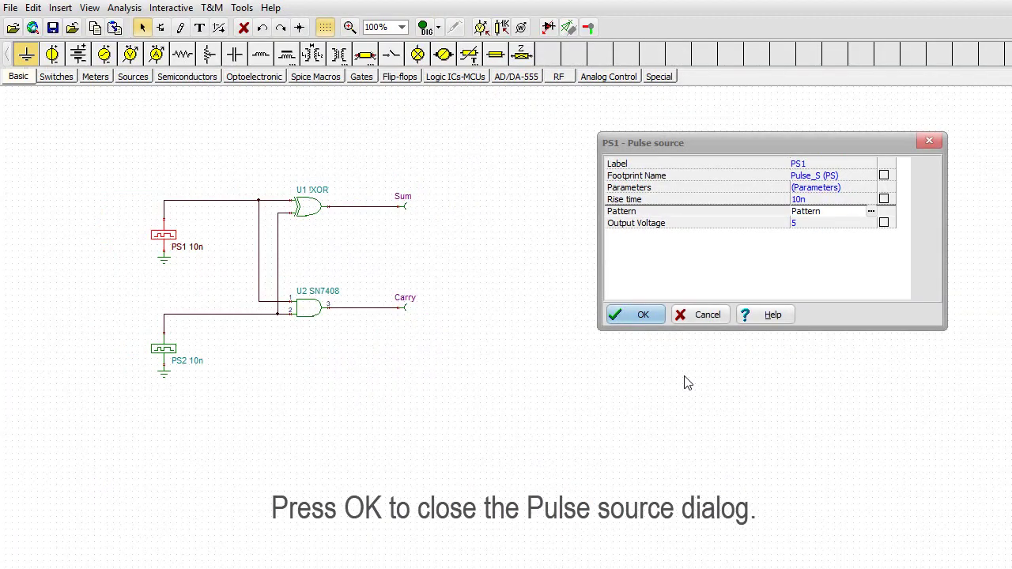
{"action": "left_click", "coordinate": [638, 323]}
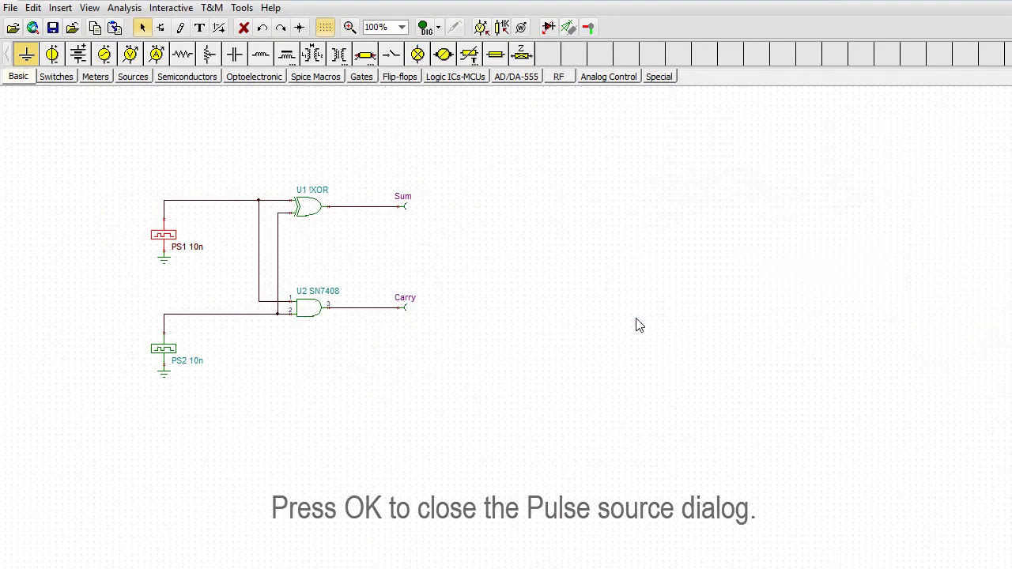
{"action": "left_click", "coordinate": [640, 332]}
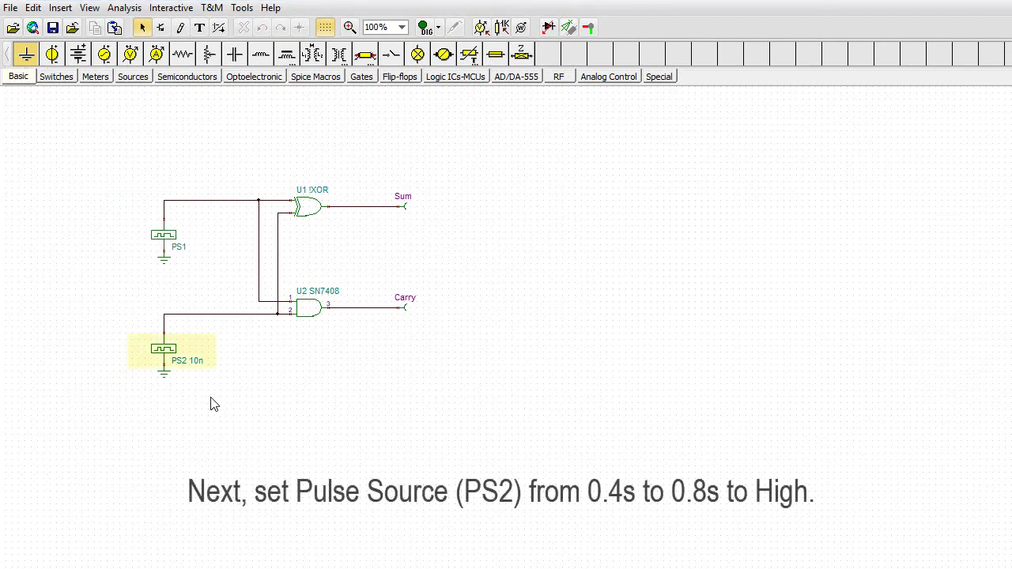
- Set PS2's first pattern moment to 0.4 (400m) with level High
{"action": "double_click", "coordinate": [169, 358]}
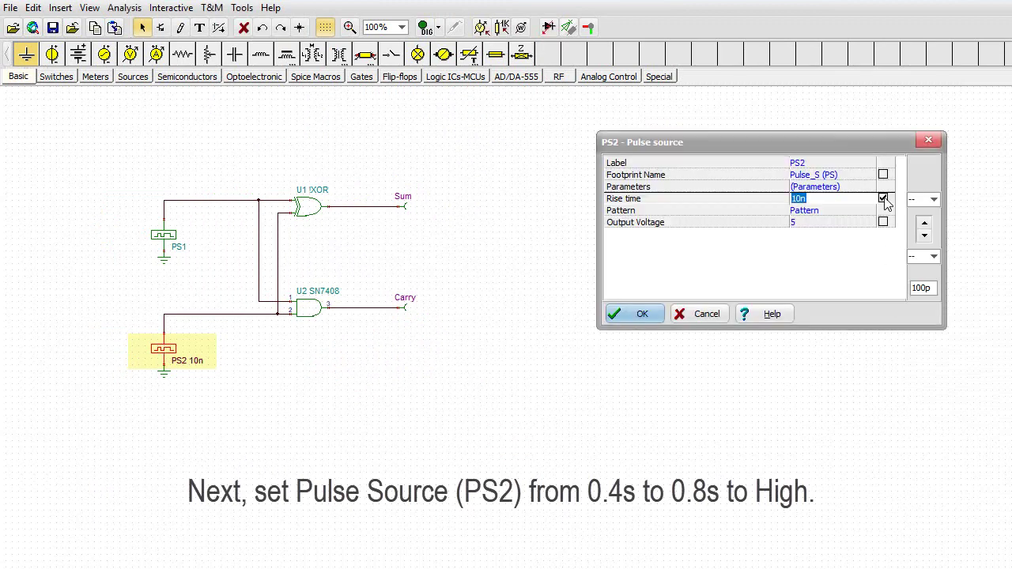
{"action": "left_click", "coordinate": [873, 214]}
{"action": "left_click", "coordinate": [870, 212]}
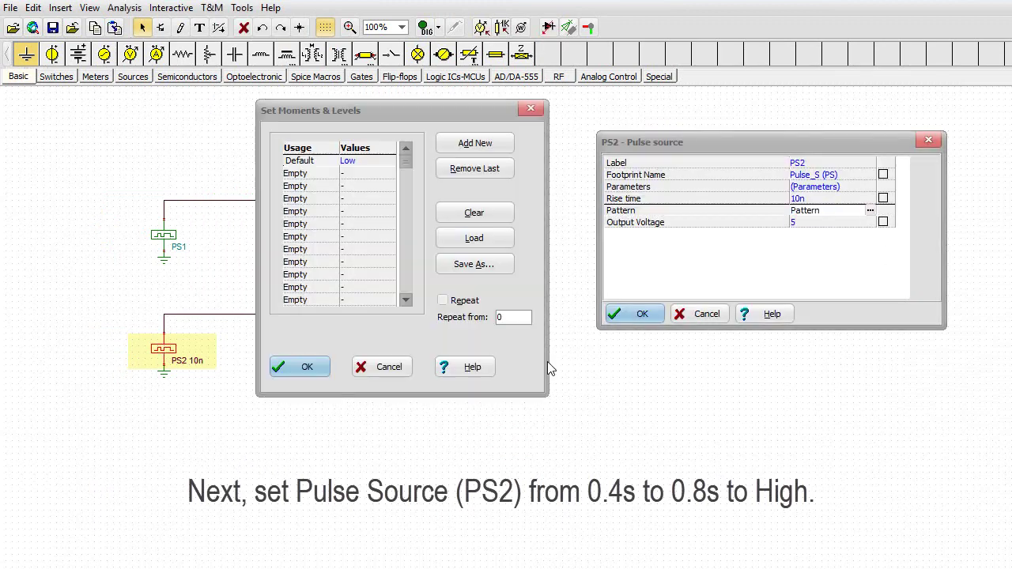
{"action": "left_click", "coordinate": [469, 144]}
{"action": "left_click", "coordinate": [352, 172]}
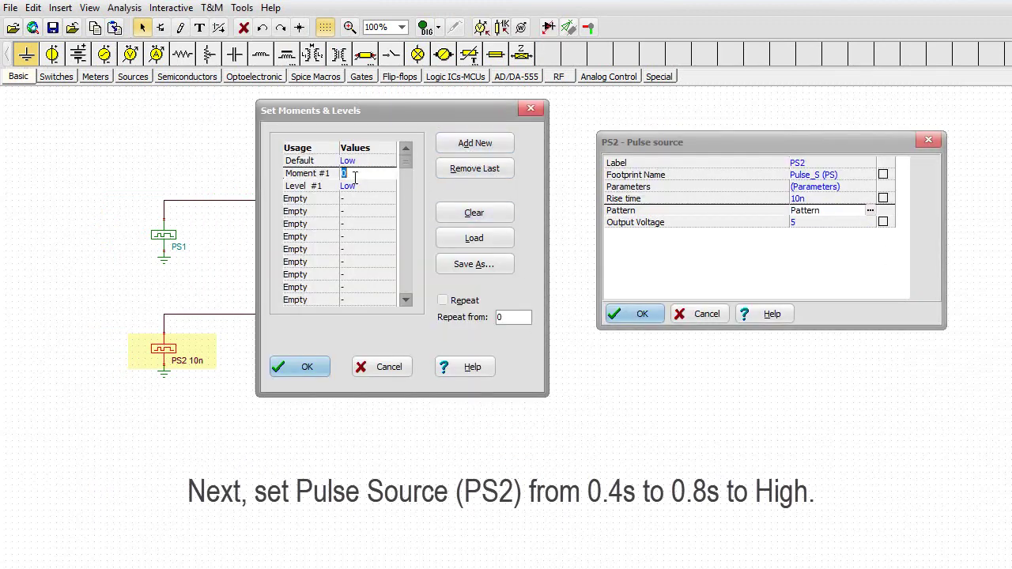
{"action": "type", "text": "0.4"}
{"action": "left_click", "coordinate": [389, 188]}
{"action": "left_click", "coordinate": [390, 186]}
{"action": "left_click", "coordinate": [376, 213]}
- Add a second PS2 moment at 0.8 (800m) returning Low, and close its settings
{"action": "left_click", "coordinate": [453, 144]}
{"action": "left_click", "coordinate": [359, 199]}
{"action": "type", "text": "0.8"}
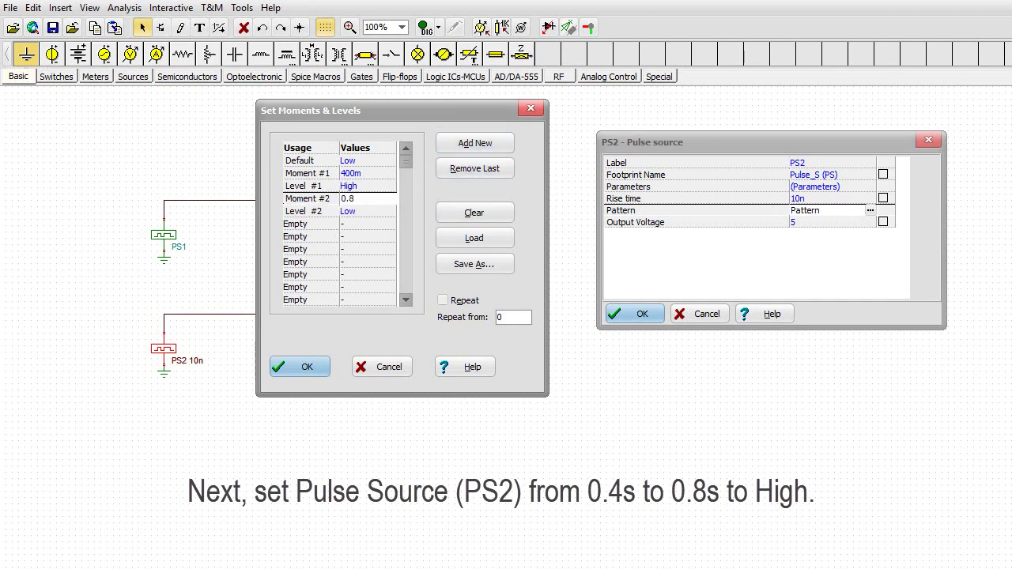
{"action": "left_click", "coordinate": [300, 366]}
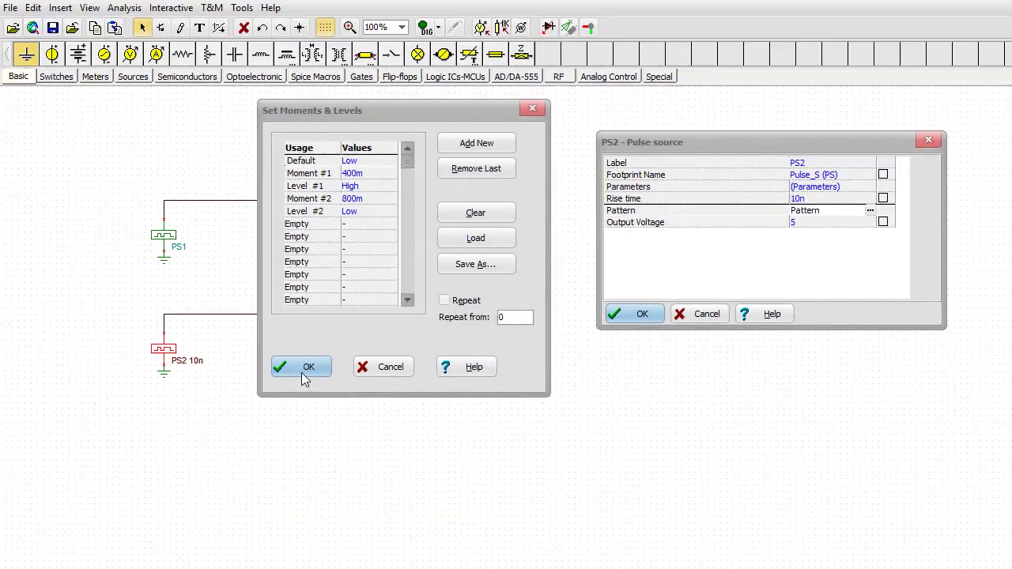
{"action": "left_click", "coordinate": [305, 372]}
{"action": "left_click", "coordinate": [635, 314]}
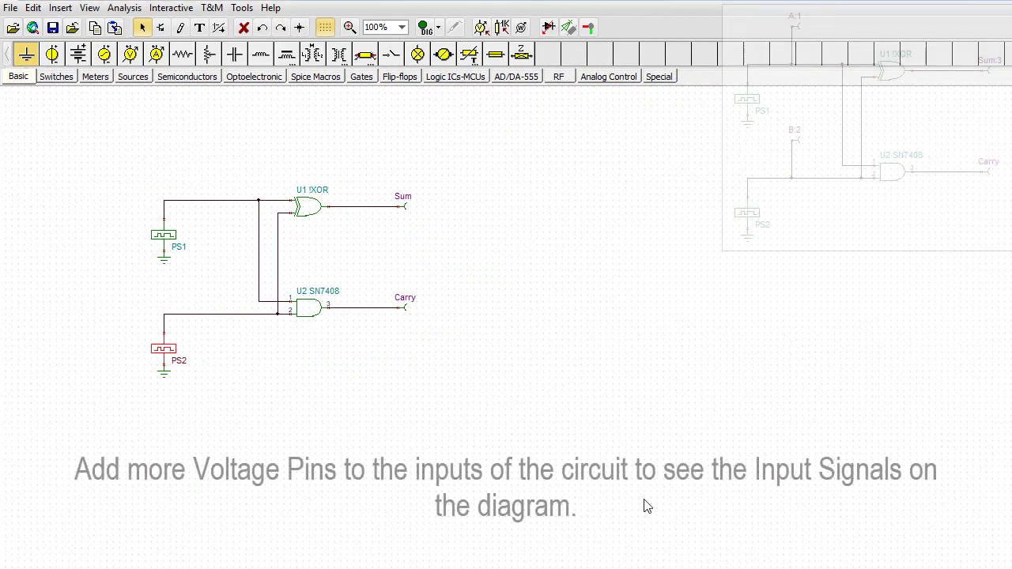
- Place voltage pins VF1 and VF2 above the input lines and wire them down to them
{"action": "left_click", "coordinate": [93, 81]}
{"action": "left_click", "coordinate": [26, 54]}
{"action": "left_click", "coordinate": [212, 162]}
{"action": "left_click", "coordinate": [212, 275]}
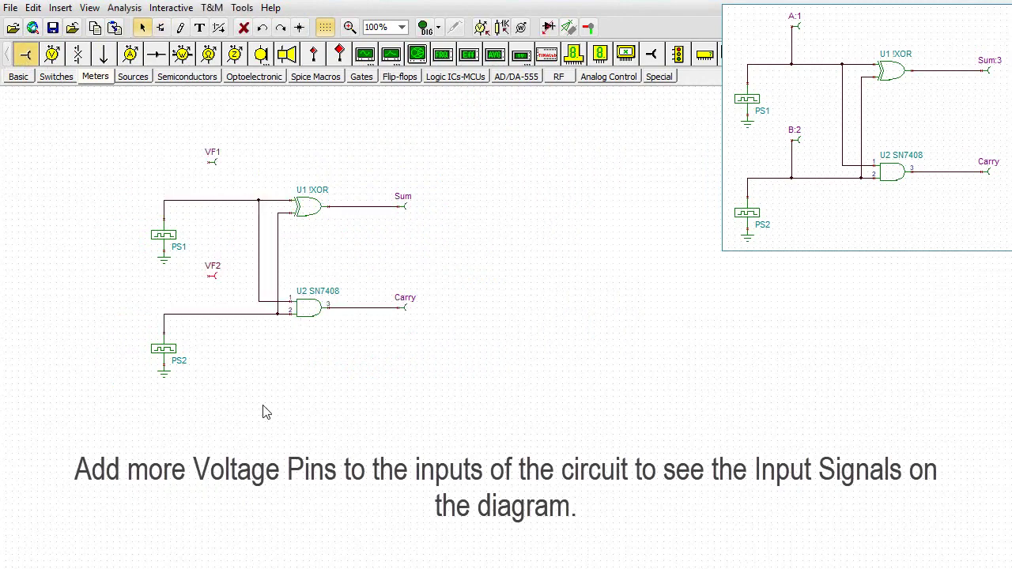
{"action": "left_click_drag", "start_coordinate": [209, 162], "coordinate": [208, 200]}
{"action": "left_click_drag", "start_coordinate": [209, 276], "coordinate": [208, 314]}
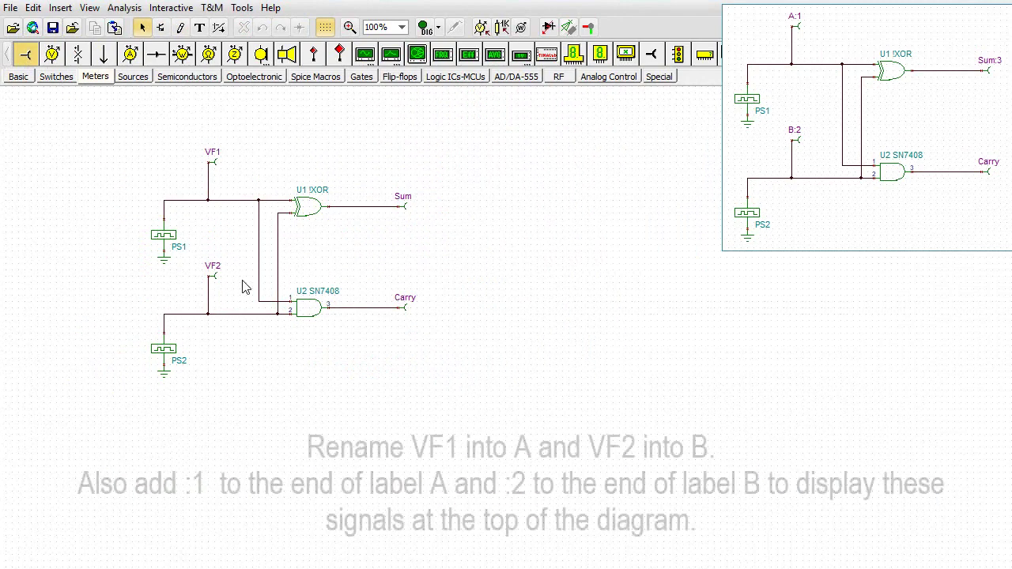
- Relabel the input voltage pins A:1 and B:2
{"action": "double_click", "coordinate": [212, 154]}
{"action": "type", "text": "A:1"}
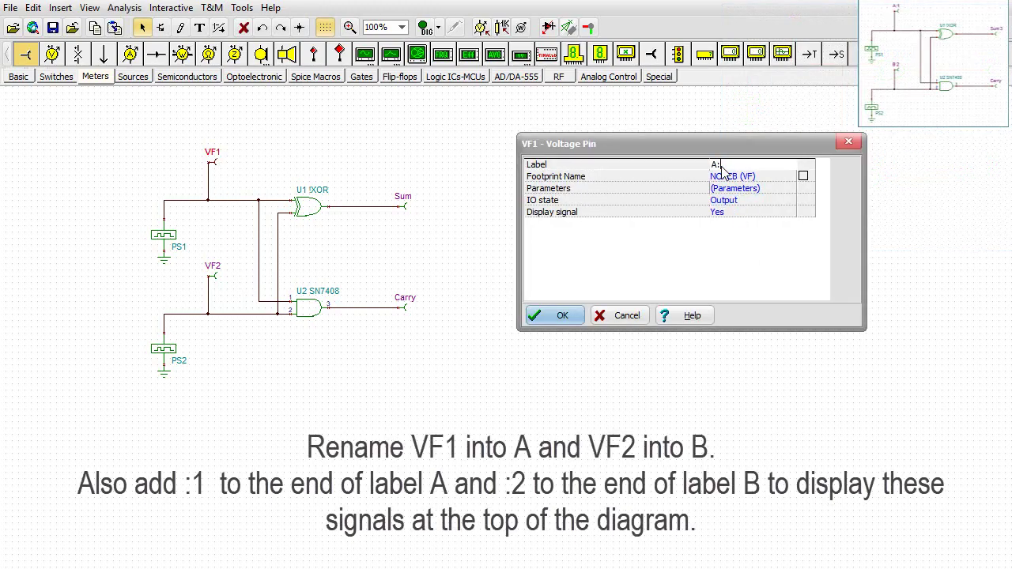
{"action": "left_click", "coordinate": [561, 317]}
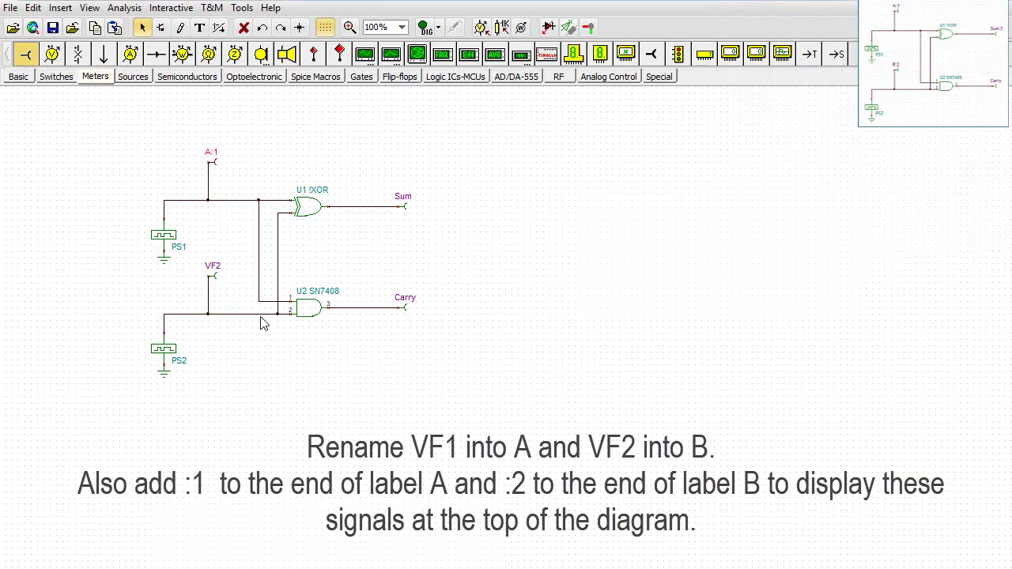
{"action": "double_click", "coordinate": [211, 271]}
{"action": "left_click", "coordinate": [732, 167]}
{"action": "type", "text": "B:2"}
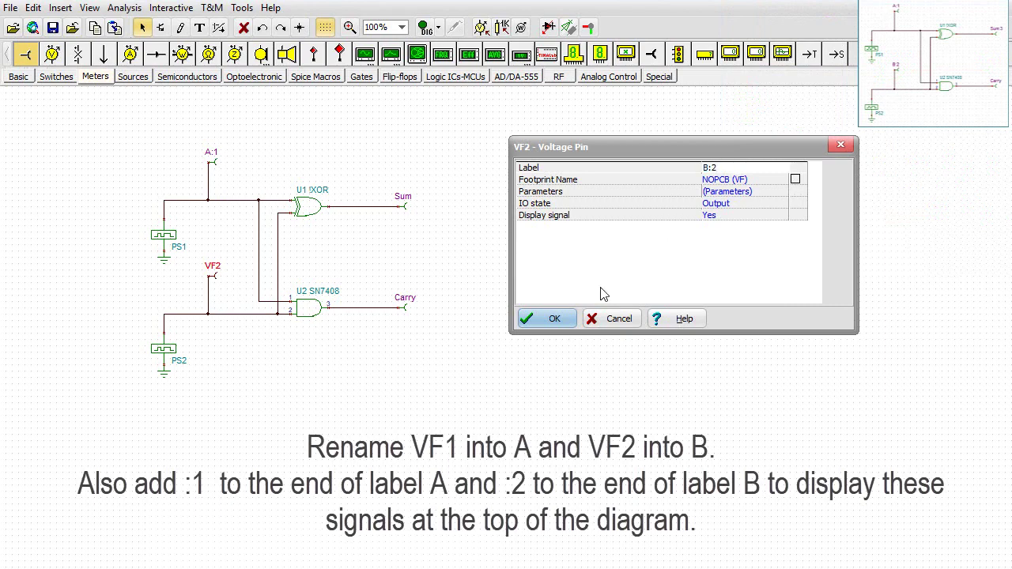
{"action": "left_click", "coordinate": [553, 319]}
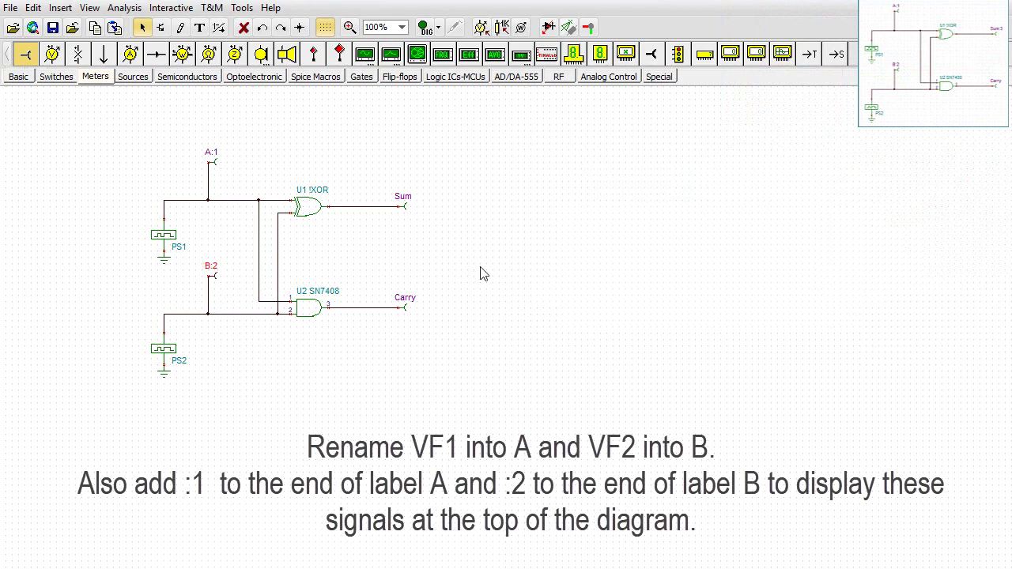
- Relabel the Sum voltage pin as Sum:3 in its properties
{"action": "double_click", "coordinate": [405, 201]}
{"action": "left_click", "coordinate": [748, 168]}
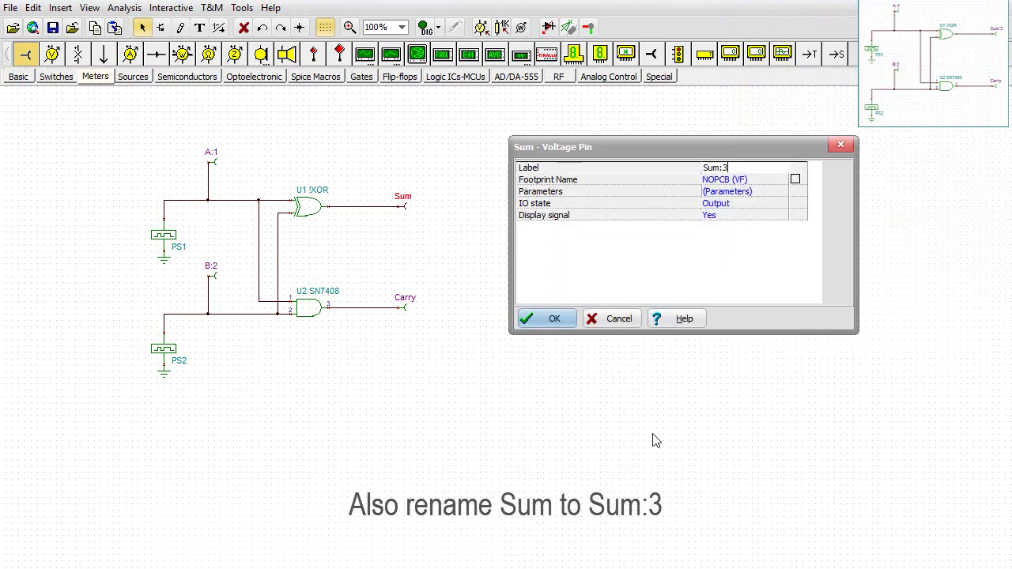
{"action": "left_click", "coordinate": [553, 320]}
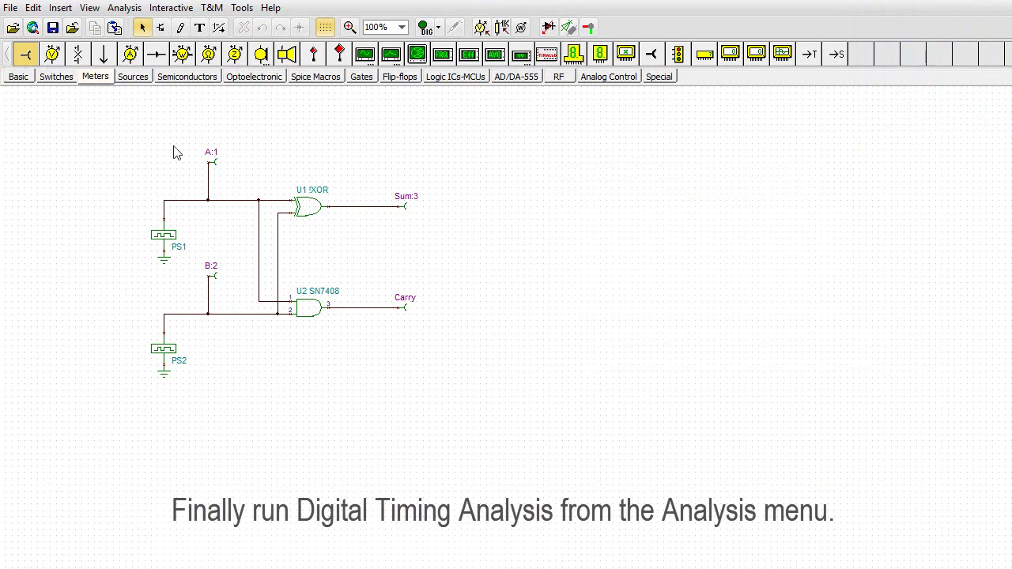
- Run Digital Timing Analysis with a simulation end time of 1 s
{"action": "left_click", "coordinate": [123, 10]}
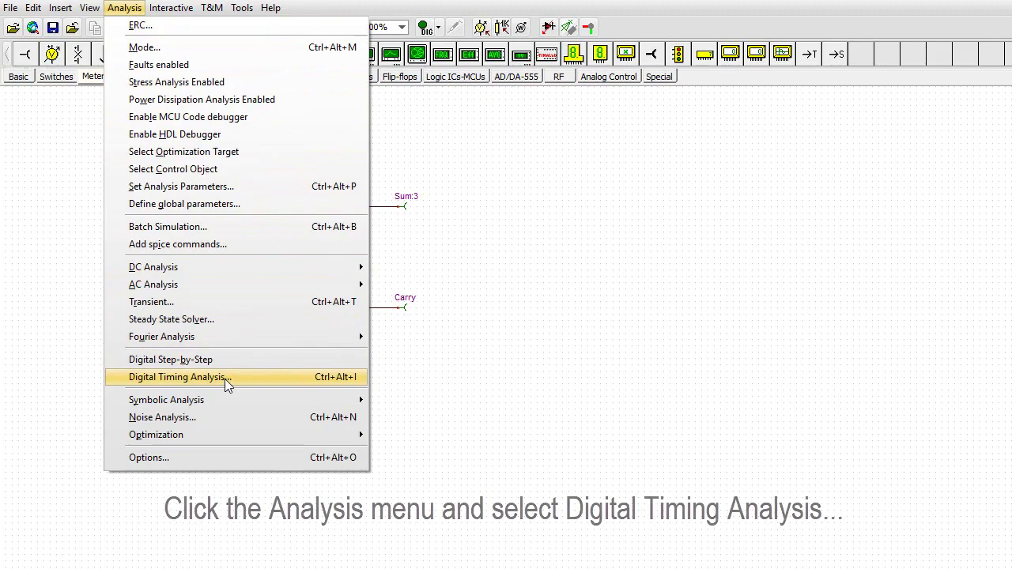
{"action": "left_click", "coordinate": [177, 377]}
{"action": "left_click_drag", "start_coordinate": [826, 383], "coordinate": [797, 386]}
{"action": "key", "text": "BackSpace"}
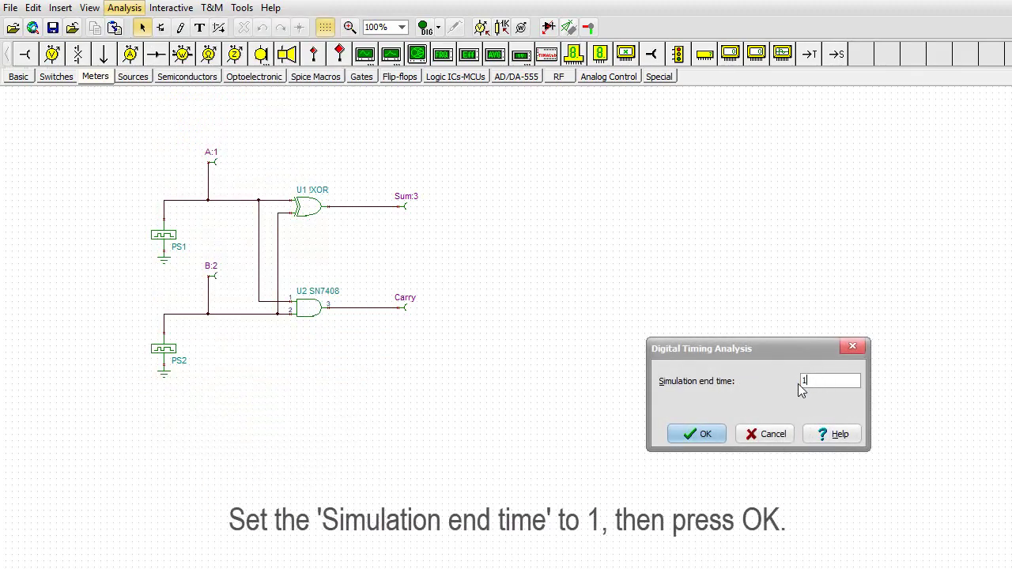
{"action": "left_click", "coordinate": [703, 435]}
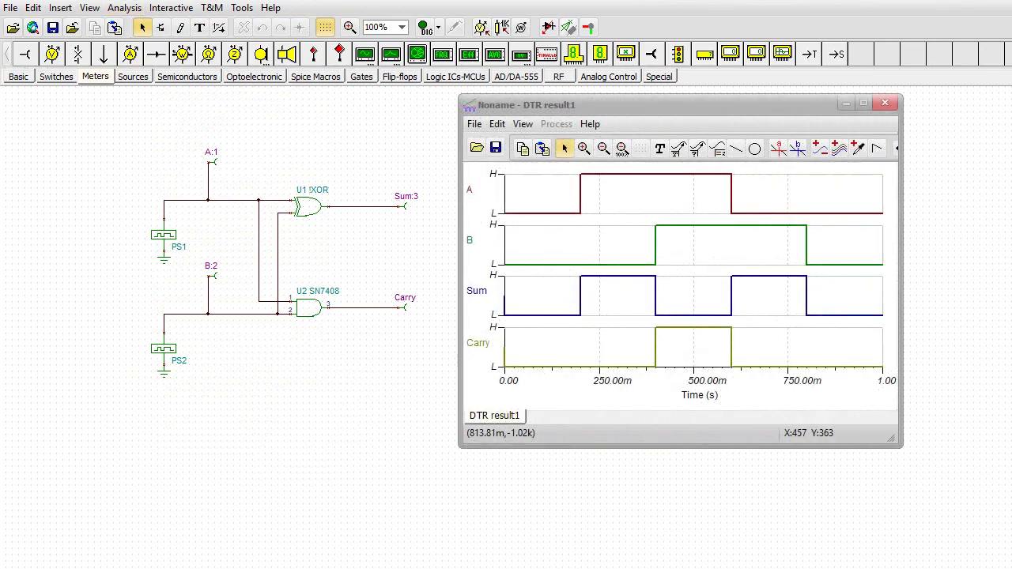